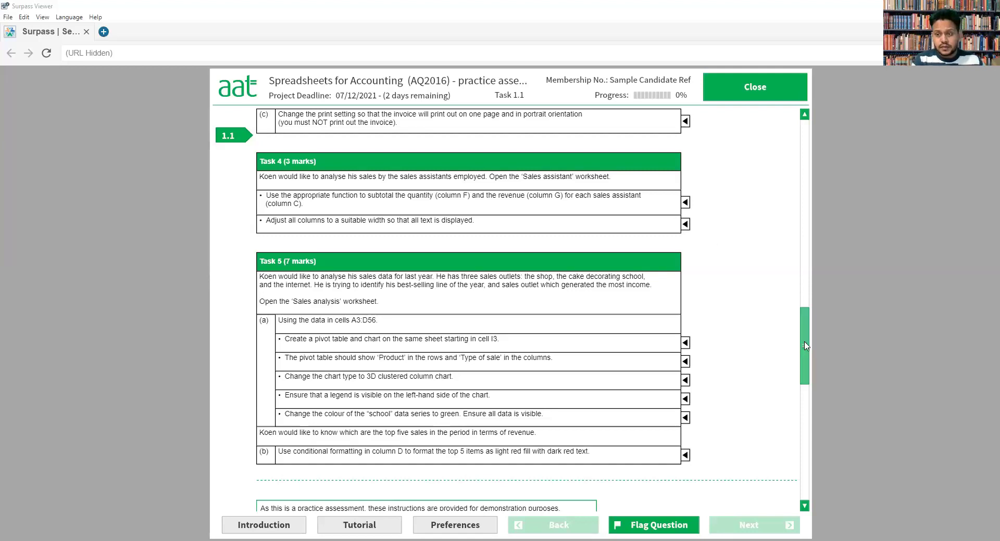
# Scroll the assessment instructions back to the top, showing the assessment book download section
pyautogui.moveTo(806, 346); pyautogui.dragTo(807, 134)
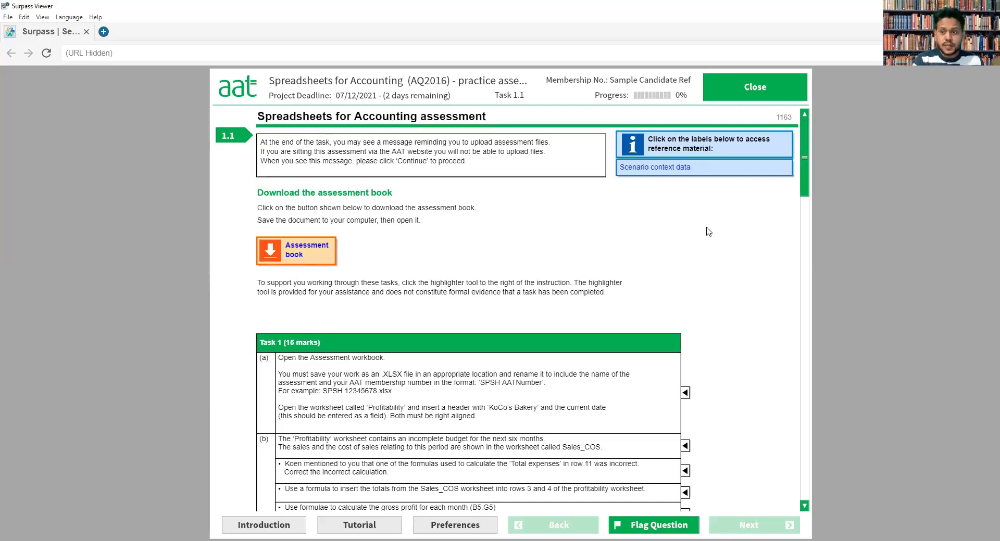
# Read the Task 4 and Task 5 instructions, then switch to the Excel workbook
pyautogui.scroll(-2, 804, 244)
pyautogui.scroll(-15, 793, 336)
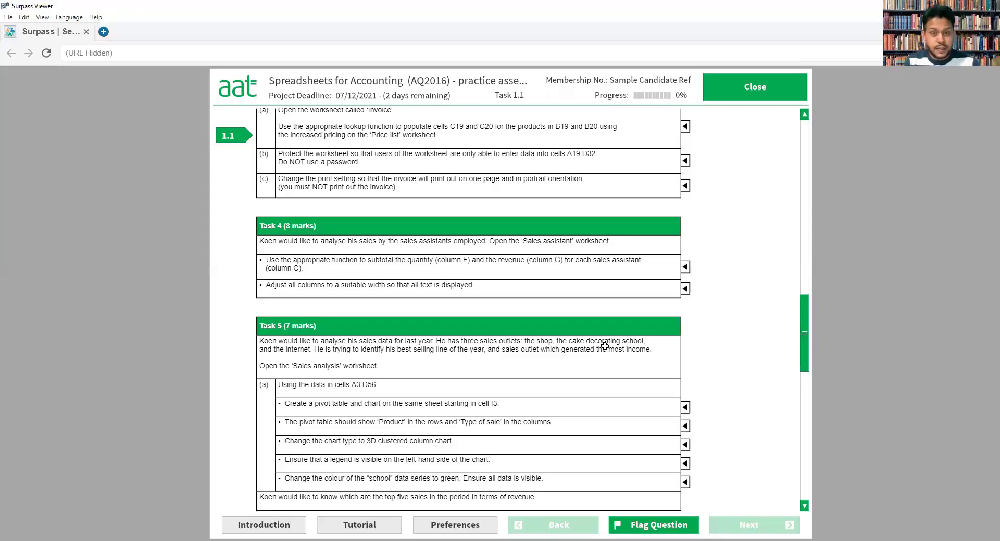
pyautogui.hotkey('alt', 'Tab')
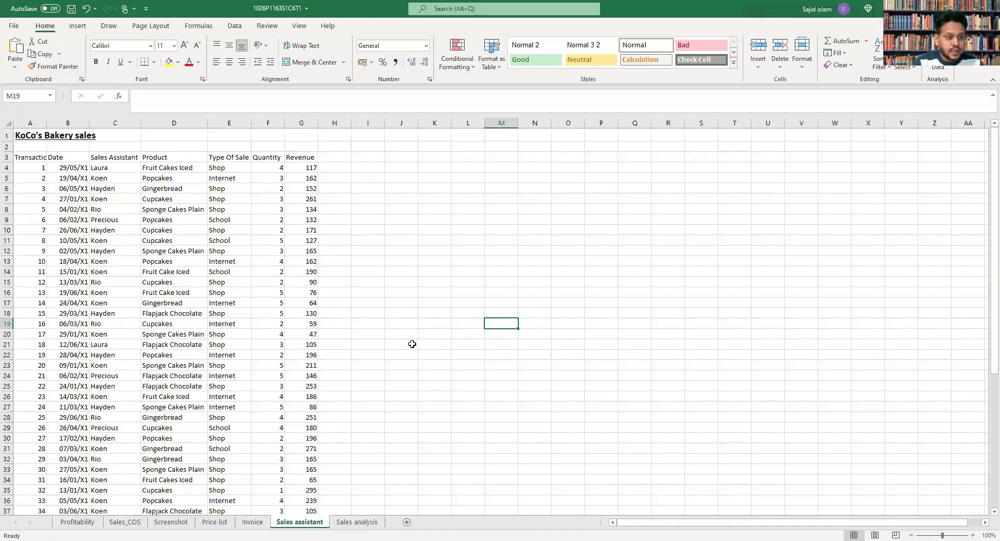
# Inspect columns G, F and C, then select the sales table from A3 to G56
pyautogui.click(299, 121)
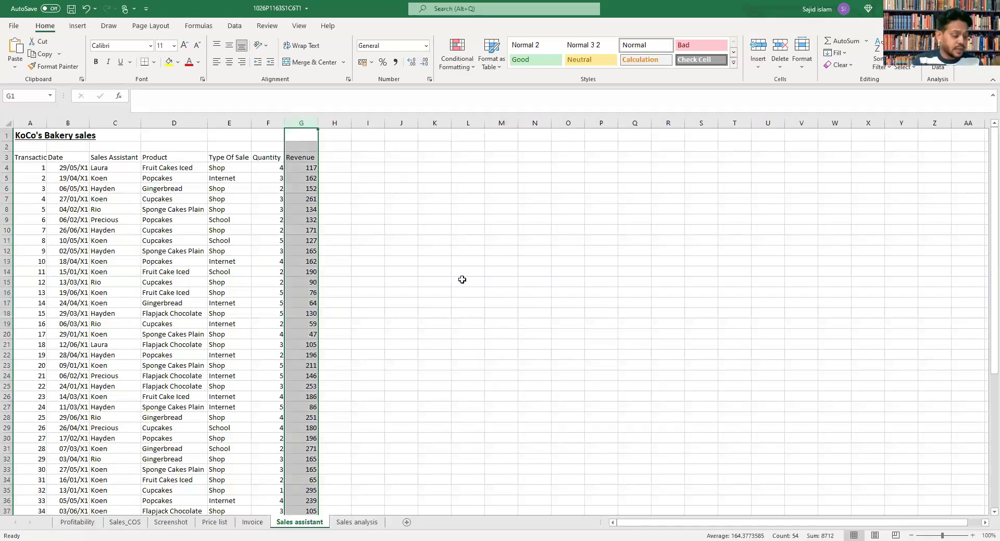
pyautogui.click(276, 123)
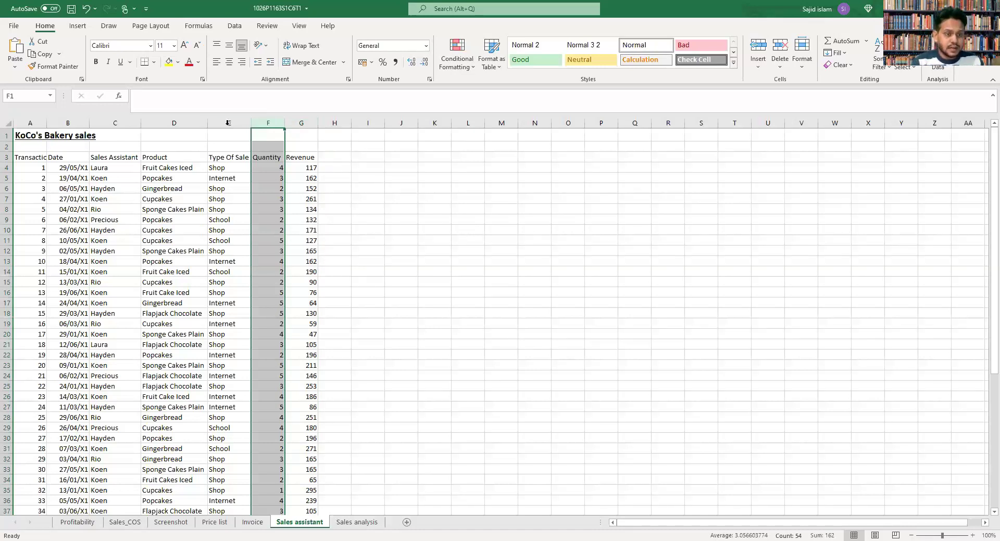
pyautogui.click(121, 121)
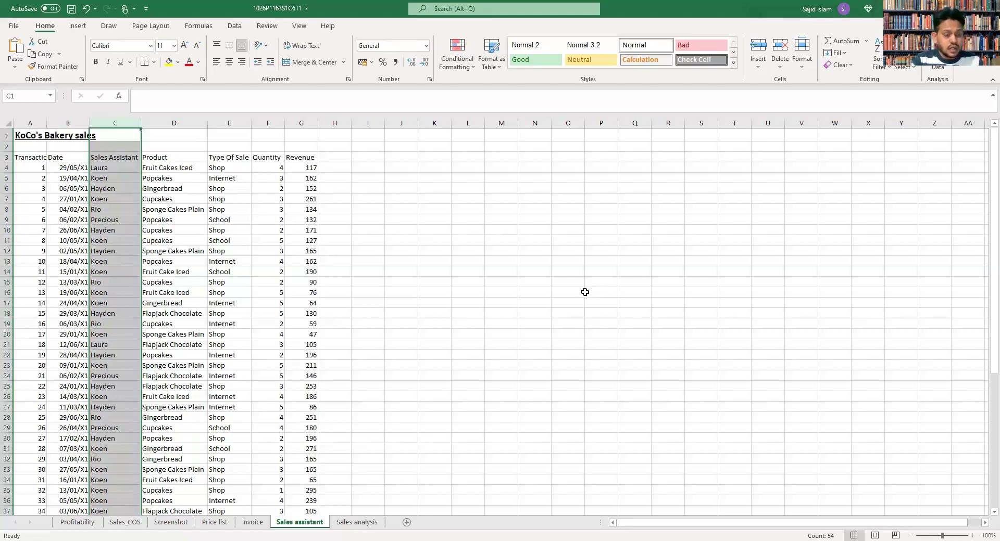
pyautogui.click(416, 266)
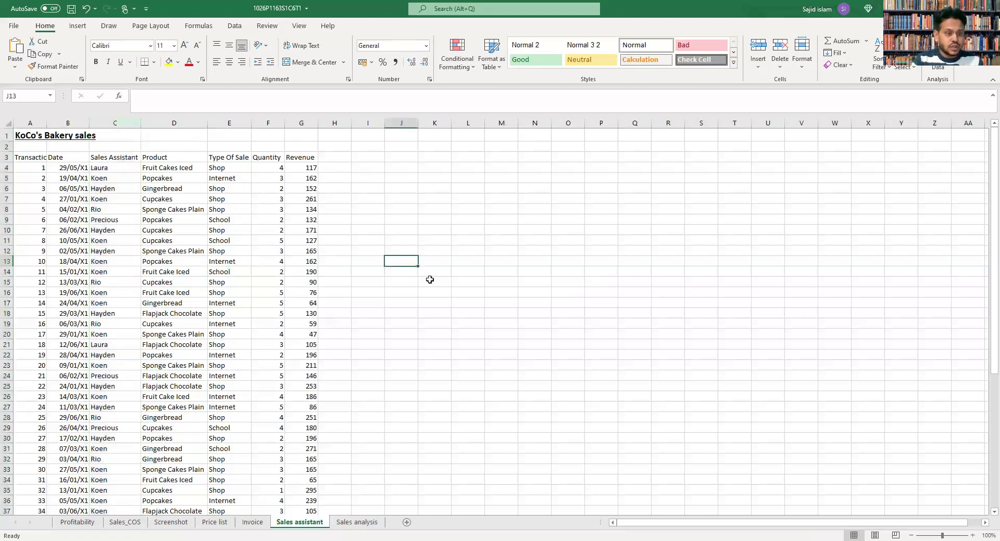
pyautogui.moveTo(21, 158); pyautogui.dragTo(314, 486)
pyautogui.scroll(7, 419, 387)
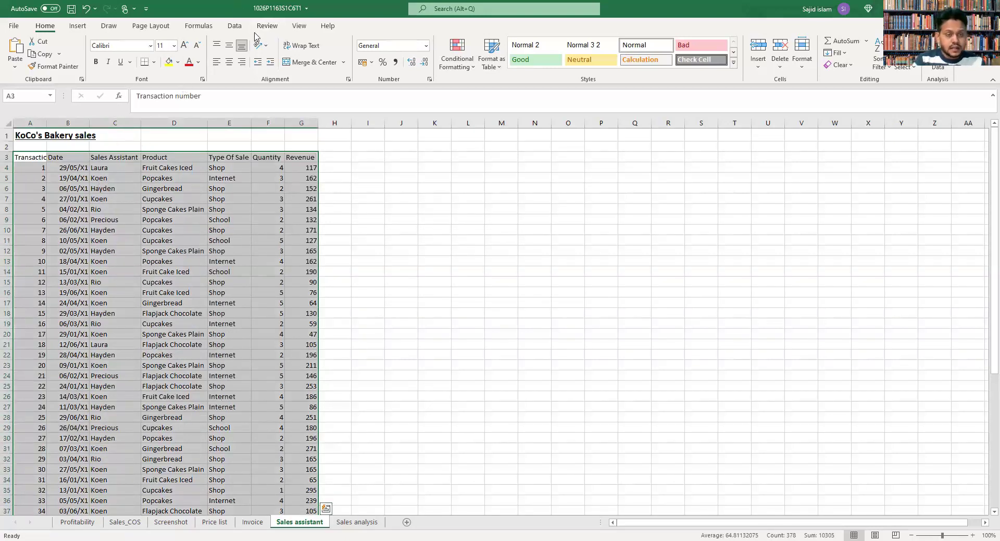
pyautogui.click(233, 29)
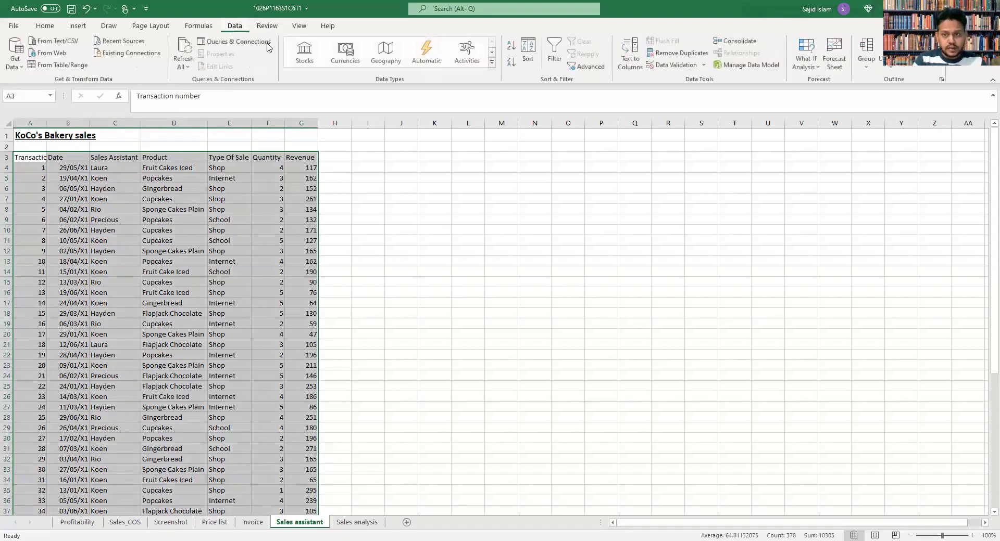
# Sort the selected sales data by Sales Assistant, A to Z
pyautogui.click(526, 52)
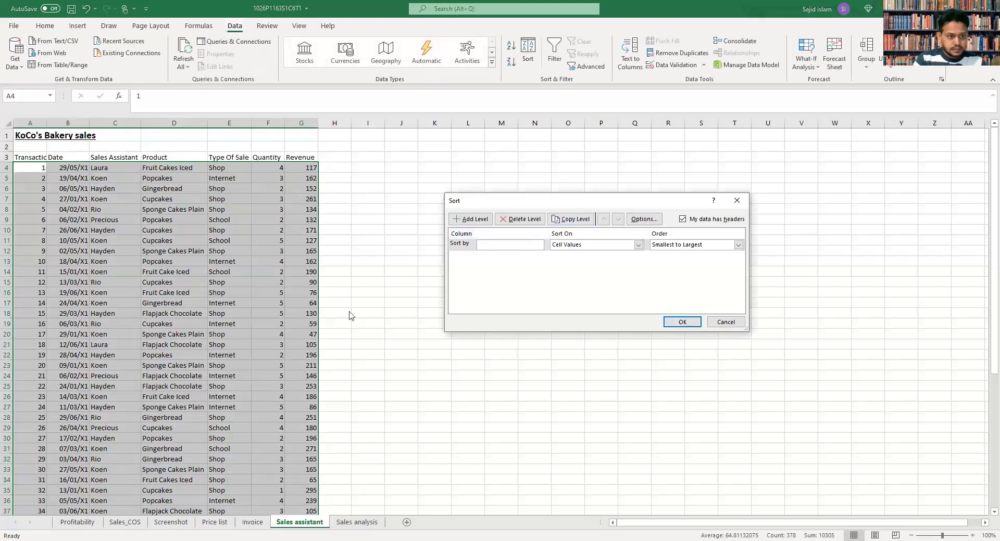
pyautogui.click(539, 246)
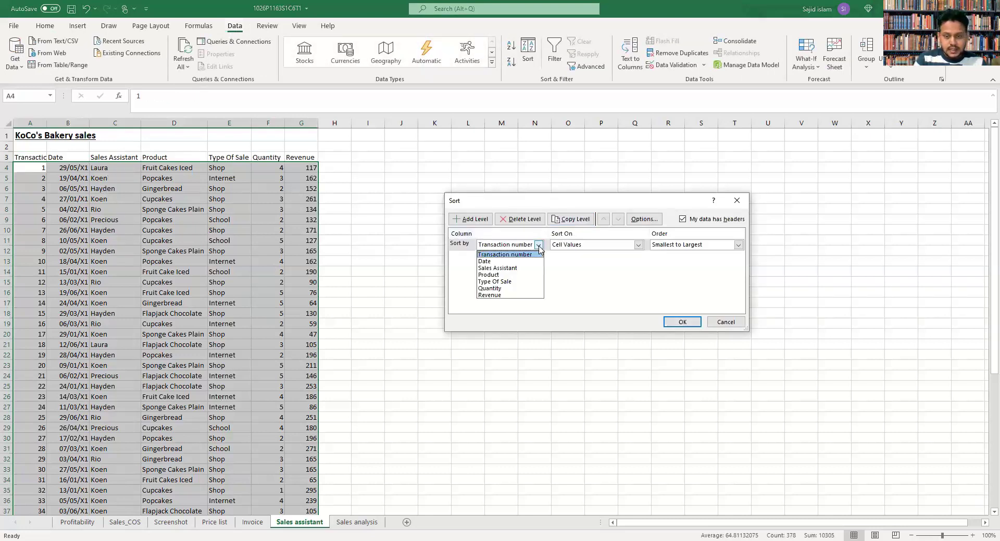
pyautogui.click(514, 269)
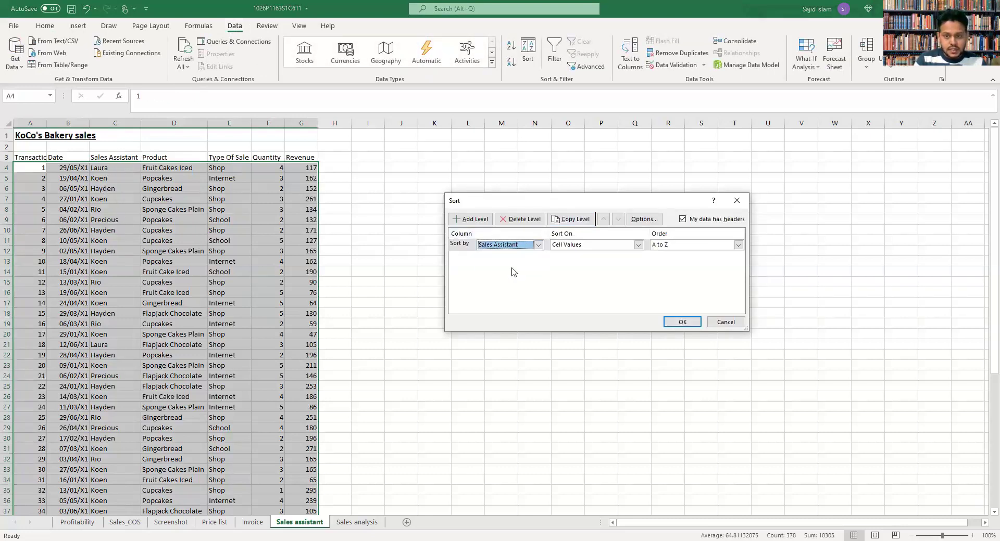
pyautogui.click(682, 323)
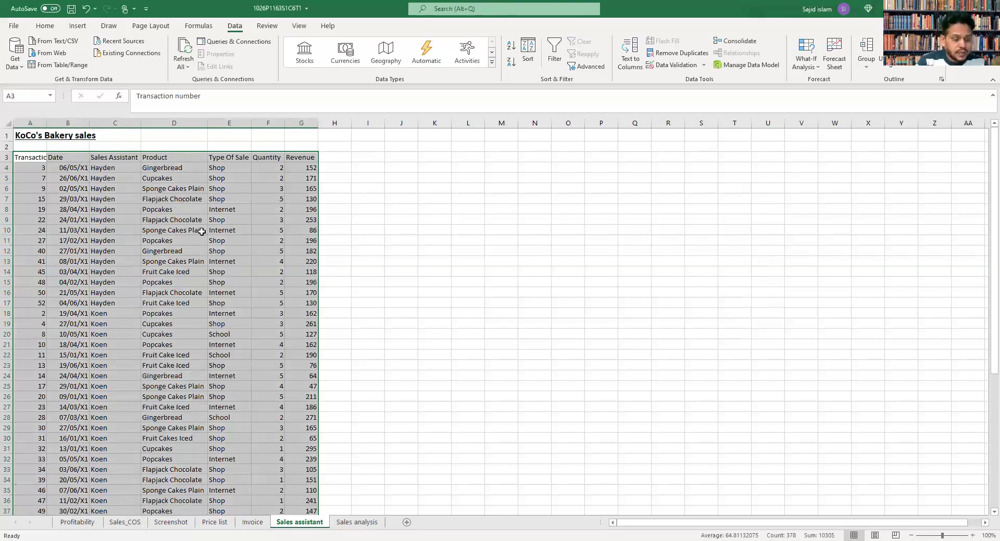
pyautogui.click(401, 261)
pyautogui.scroll(-1, 323, 290)
pyautogui.scroll(1, 327, 290)
pyautogui.scroll(1, 327, 292)
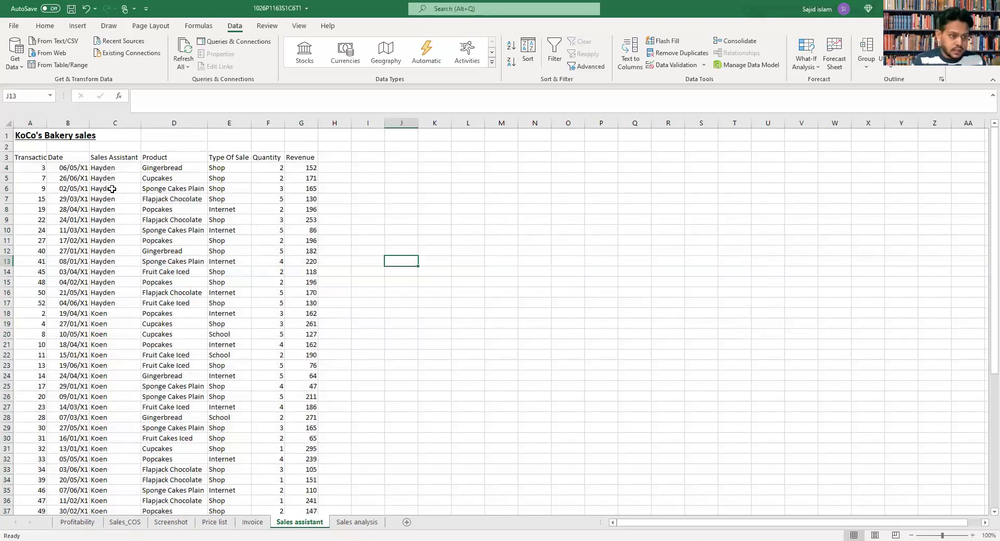
pyautogui.click(115, 168)
pyautogui.keyDown('shift'); pyautogui.click(108, 300); pyautogui.keyUp('shift')
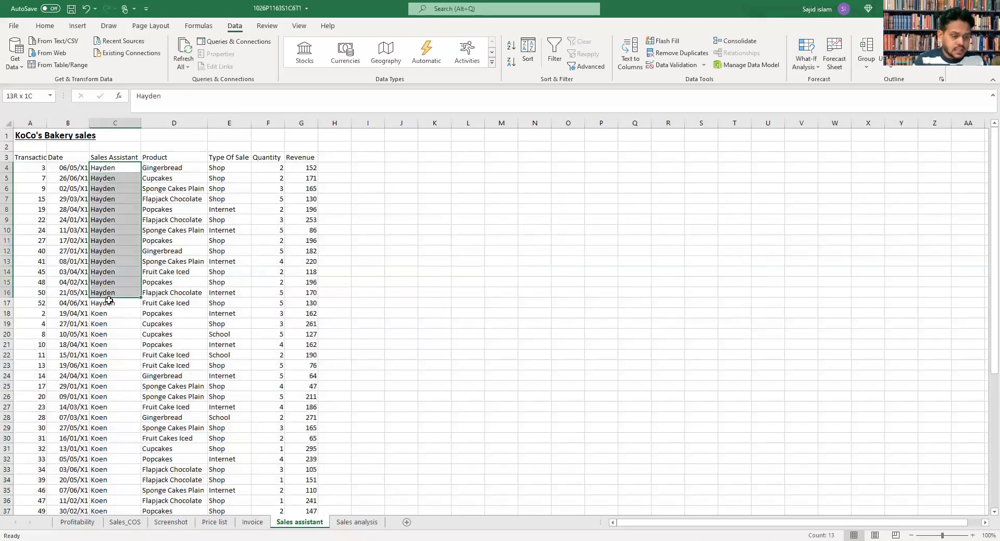
pyautogui.moveTo(115, 313); pyautogui.dragTo(110, 456)
pyautogui.scroll(-2, 113, 434)
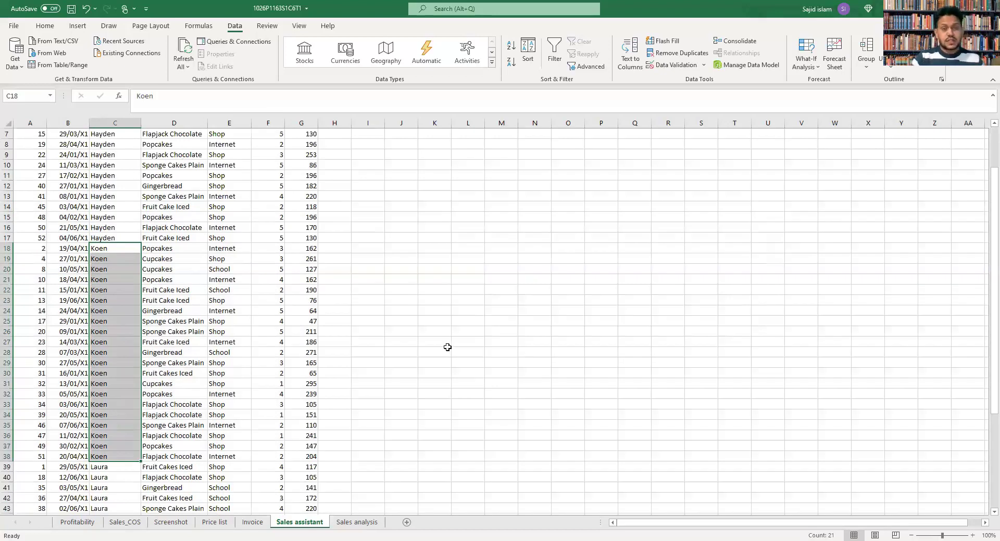
pyautogui.scroll(2, 447, 347)
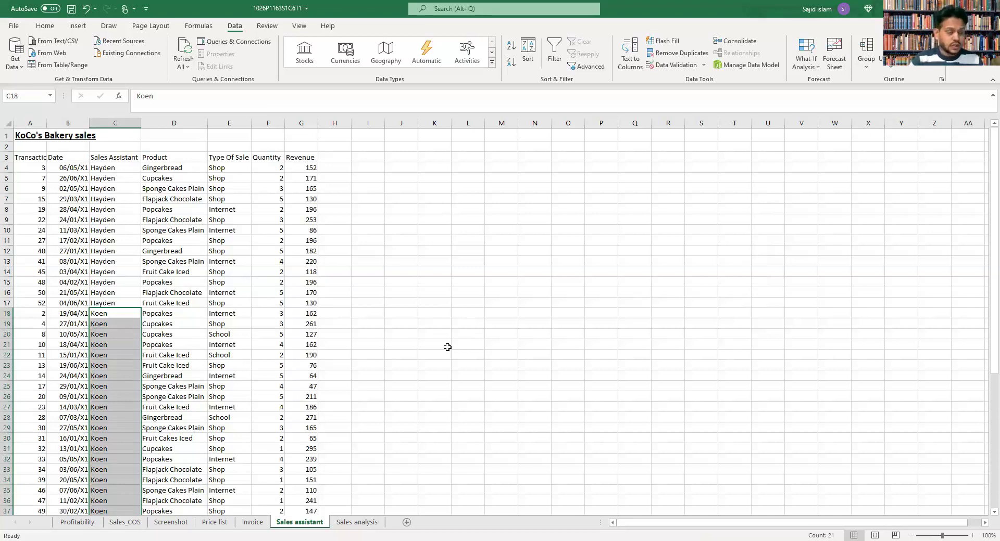
pyautogui.click(432, 343)
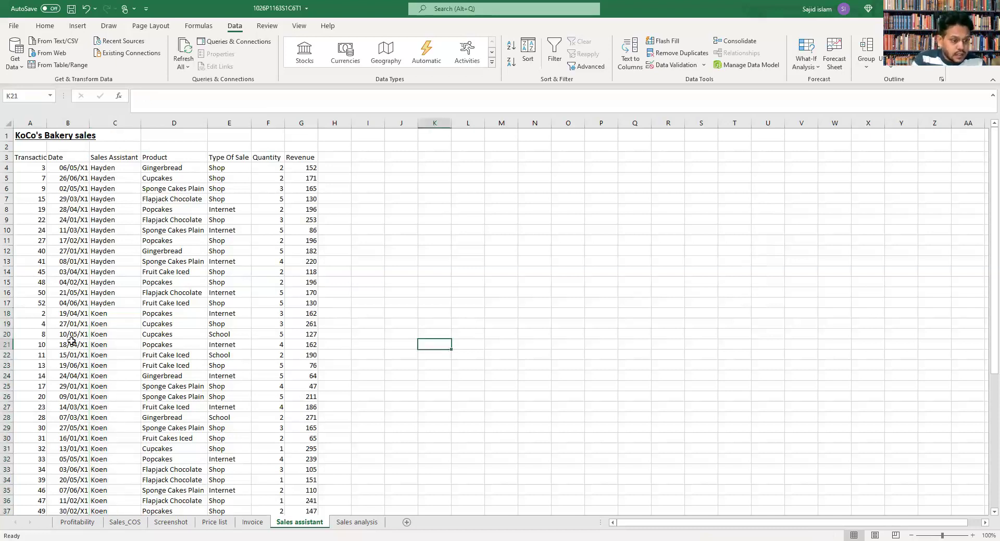
pyautogui.click(7, 314)
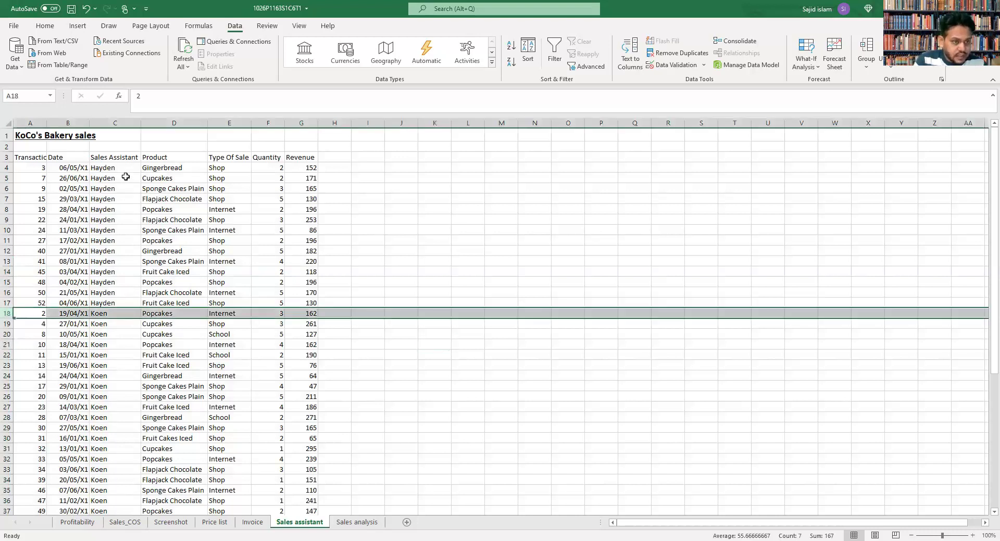
pyautogui.moveTo(124, 172); pyautogui.dragTo(112, 302)
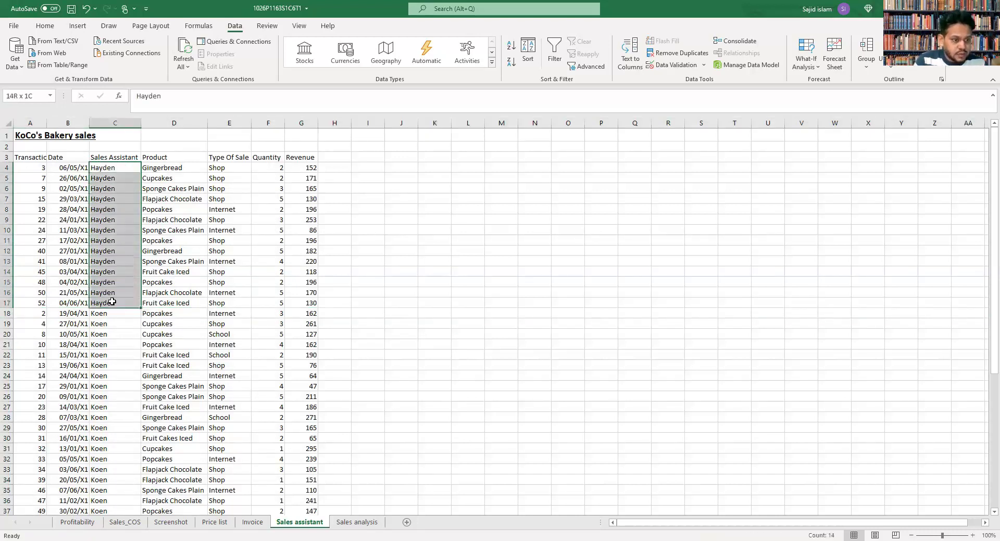
pyautogui.click(7, 314)
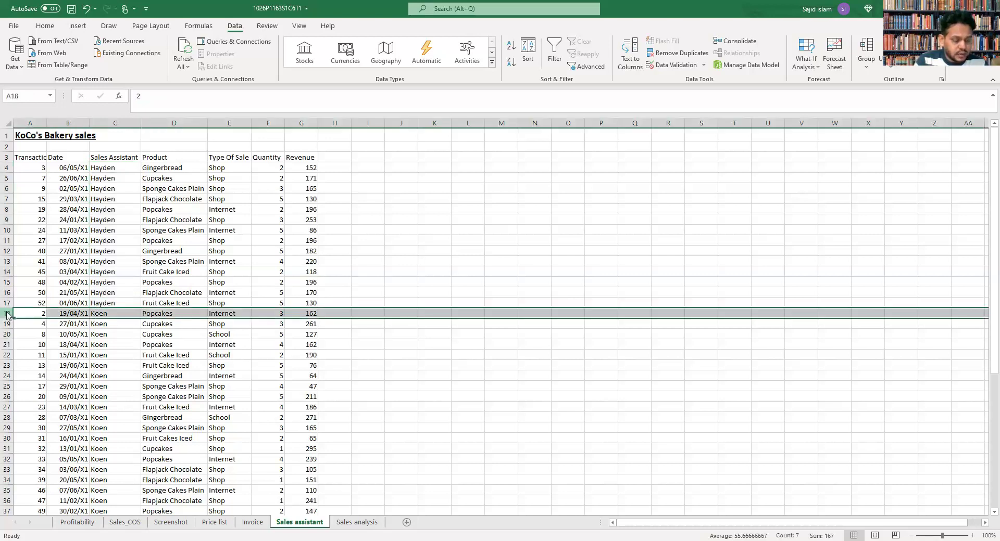
# Insert row 18 below Hayden's sales and AutoSum his quantity (47) and revenue (2365)
pyautogui.rightClick(8, 315)
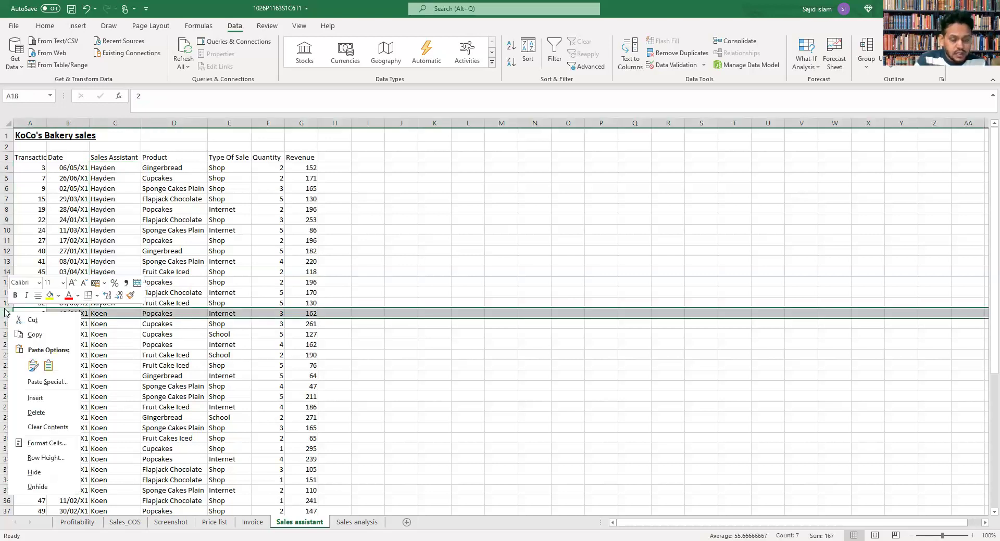
pyautogui.click(35, 399)
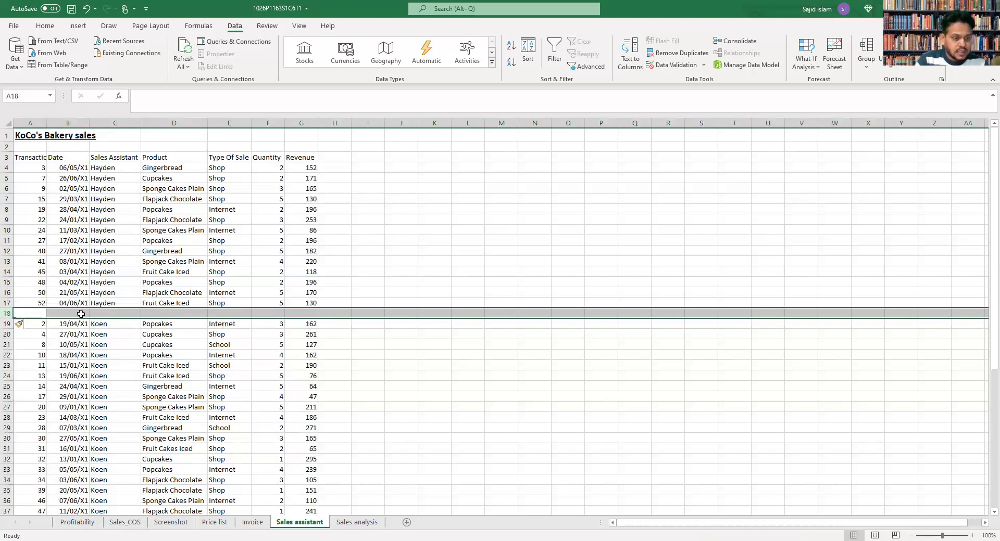
pyautogui.click(81, 314)
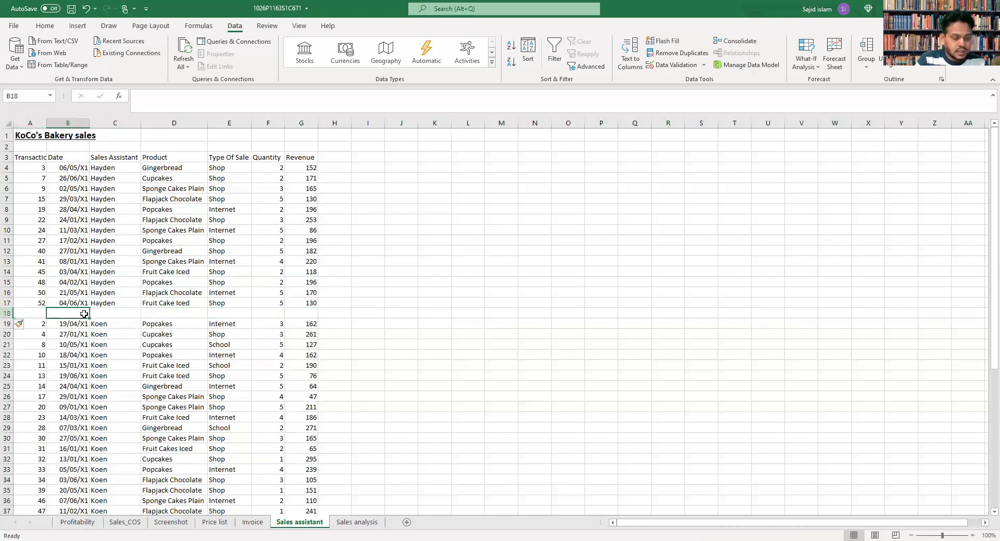
pyautogui.click(118, 313)
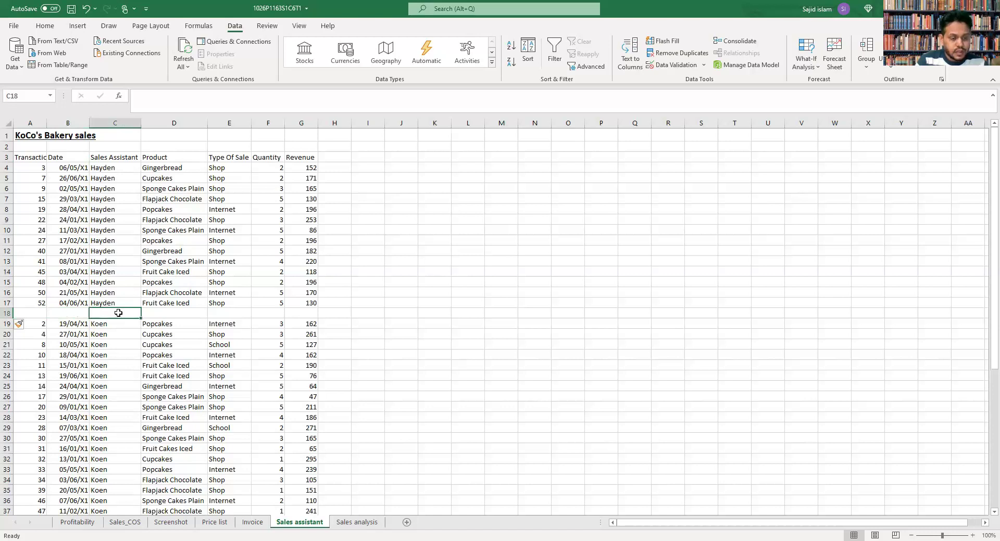
pyautogui.click(263, 310)
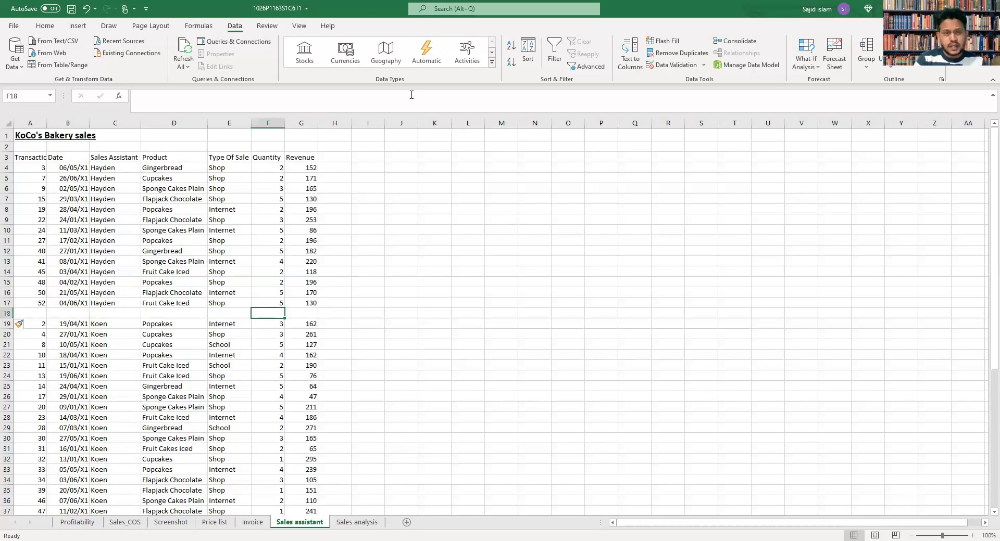
pyautogui.click(49, 28)
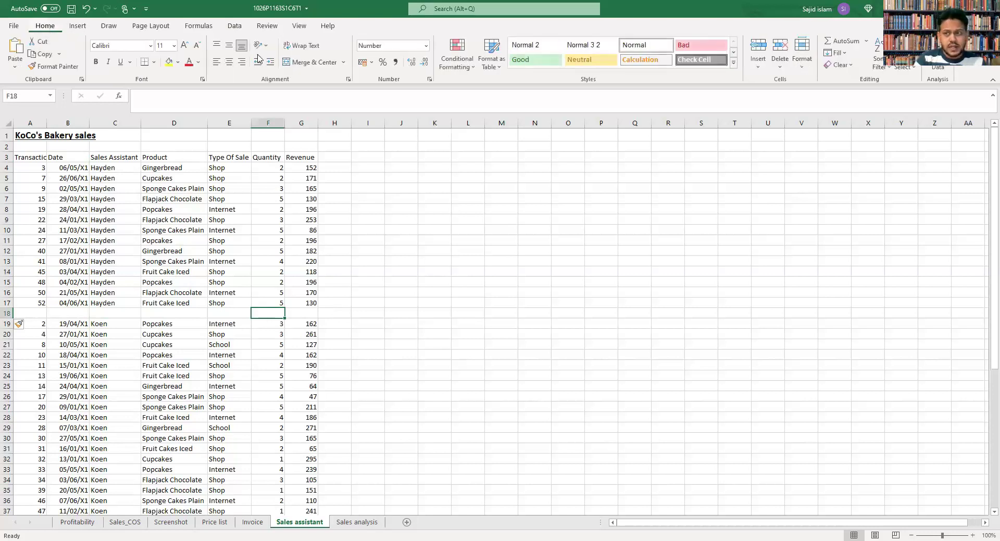
pyautogui.click(839, 40)
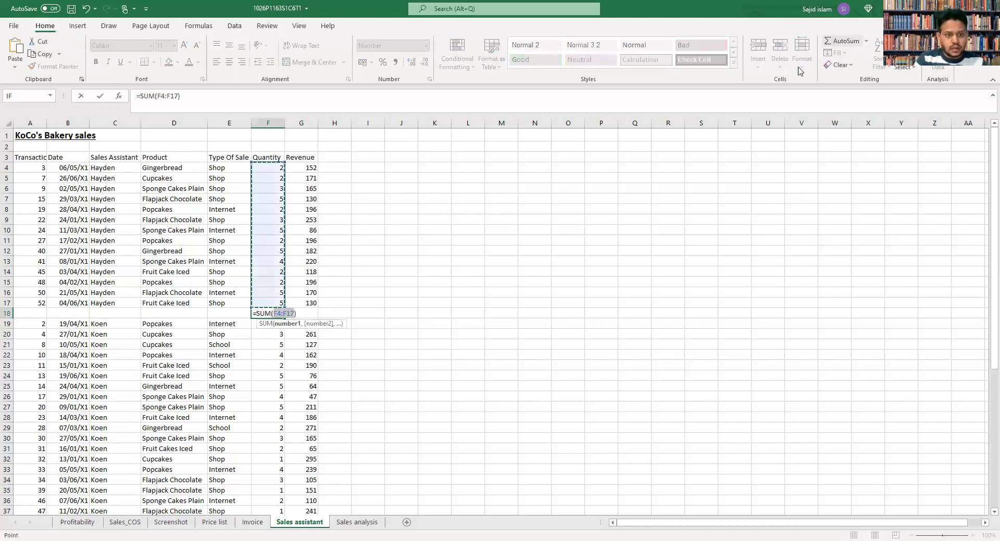
pyautogui.press('Return')
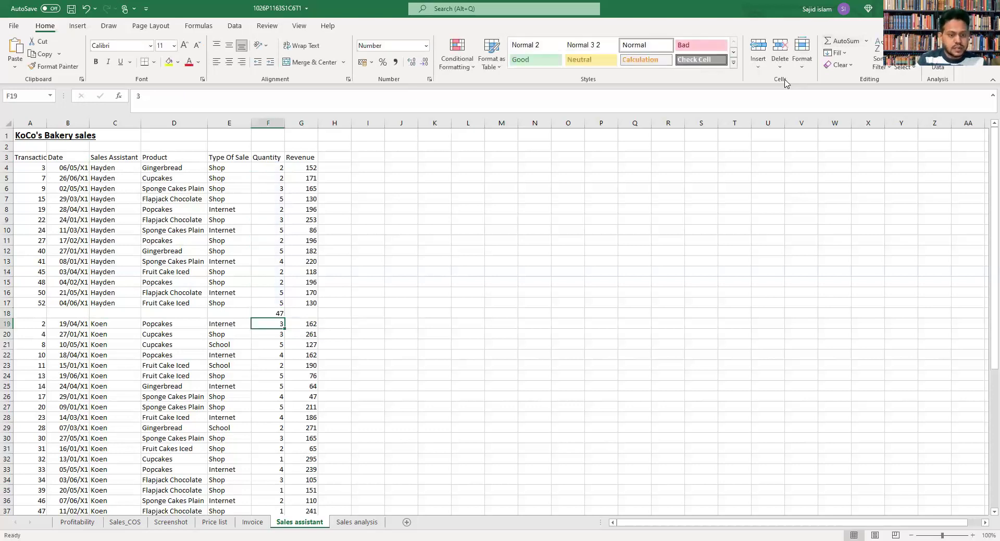
pyautogui.click(261, 313)
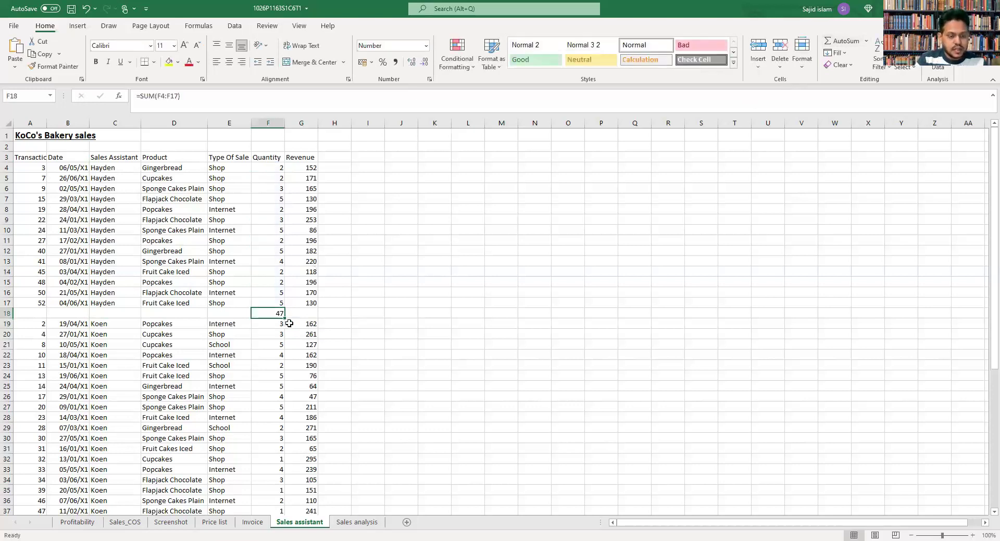
pyautogui.moveTo(285, 318); pyautogui.dragTo(308, 319)
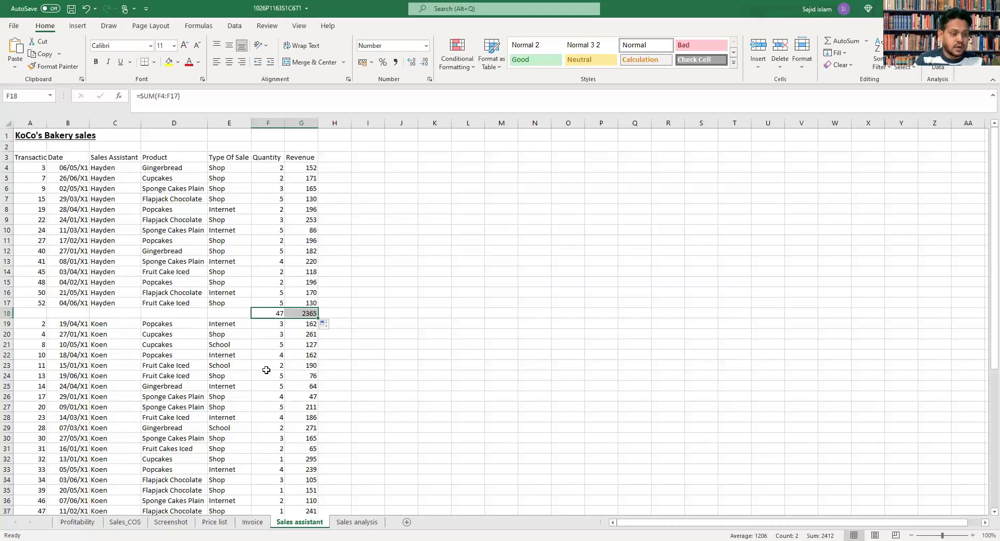
# Label D18 'Total for hayden' and select Koen's cells in column C
pyautogui.press('Left')
pyautogui.press('Left')
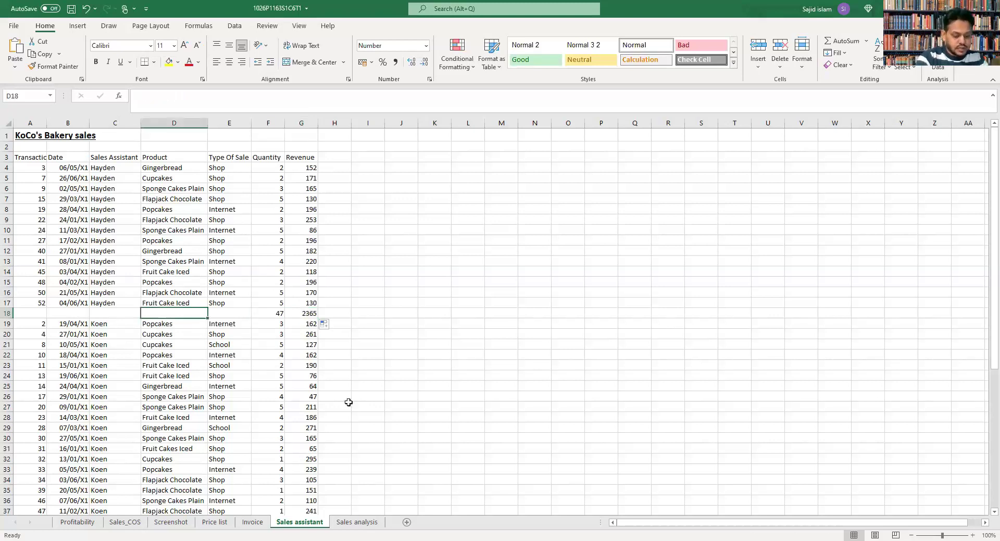
pyautogui.write('Total ')
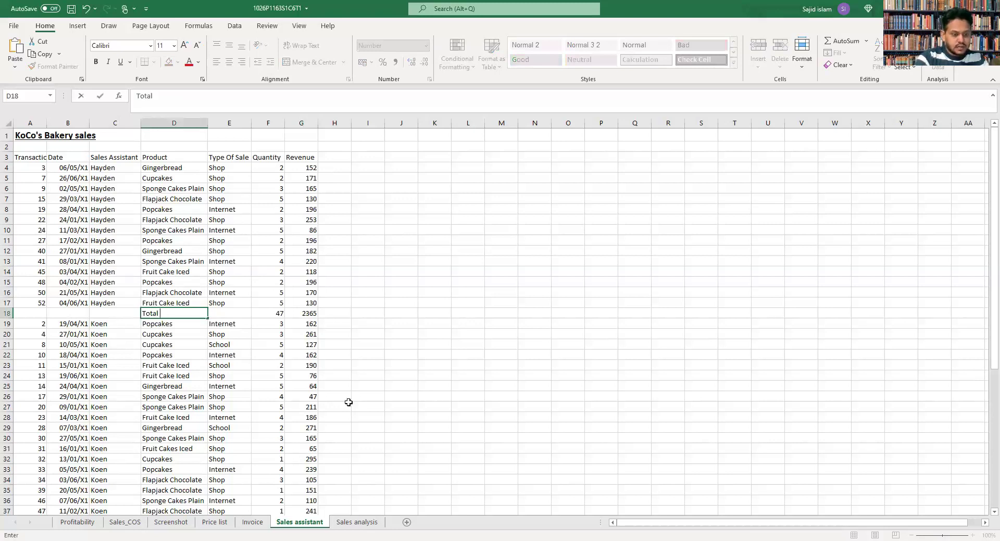
pyautogui.write('for')
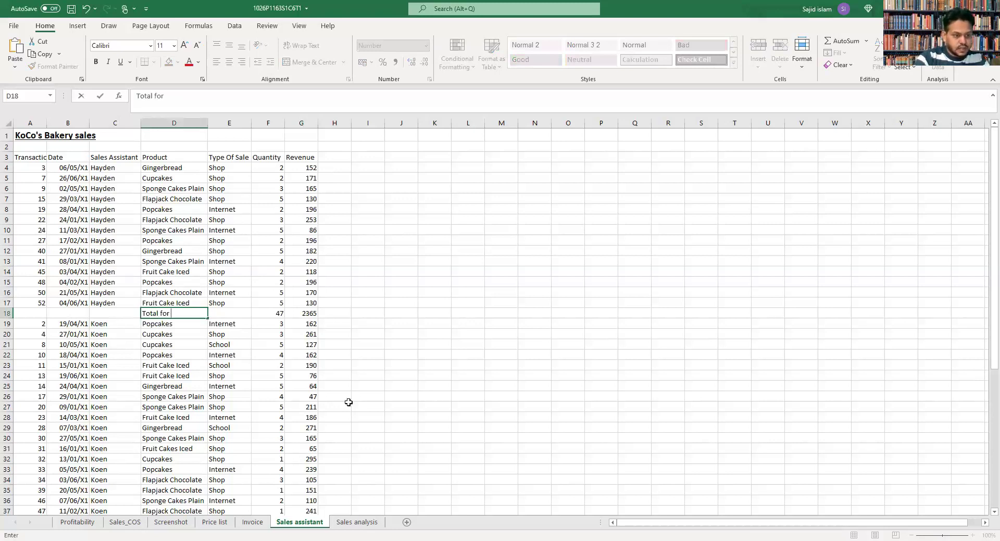
pyautogui.write(' hayden')
pyautogui.click(420, 410)
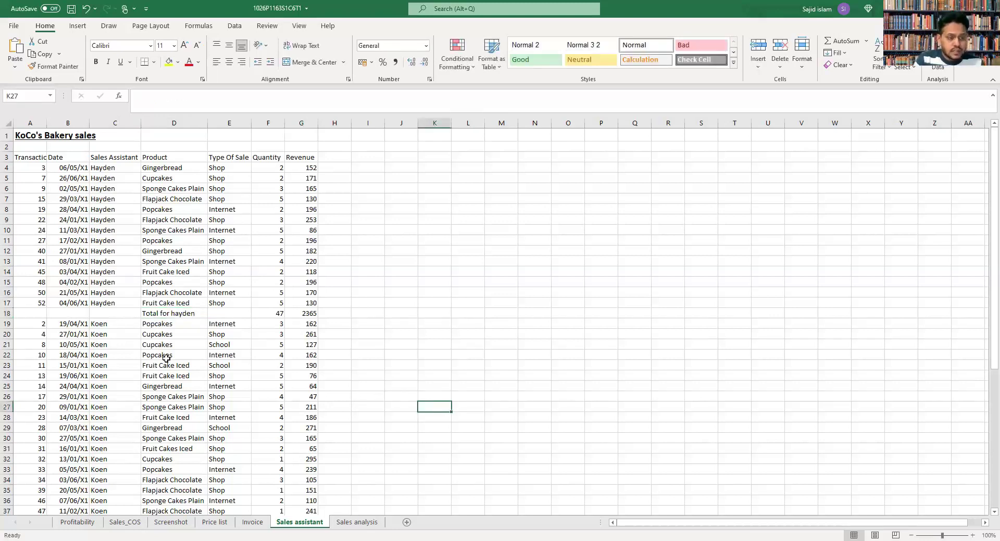
pyautogui.scroll(-2, 166, 359)
pyautogui.scroll(-3, 89, 175)
pyautogui.moveTo(123, 165); pyautogui.dragTo(81, 376)
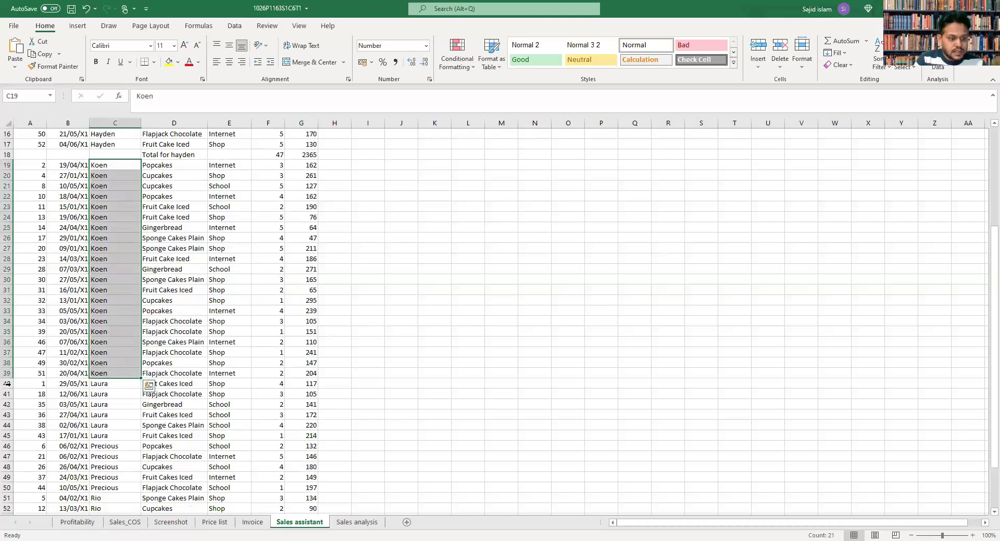
# Insert row 40 below Koen's sales and AutoSum his quantity (63) and revenue (3479)
pyautogui.click(7, 383)
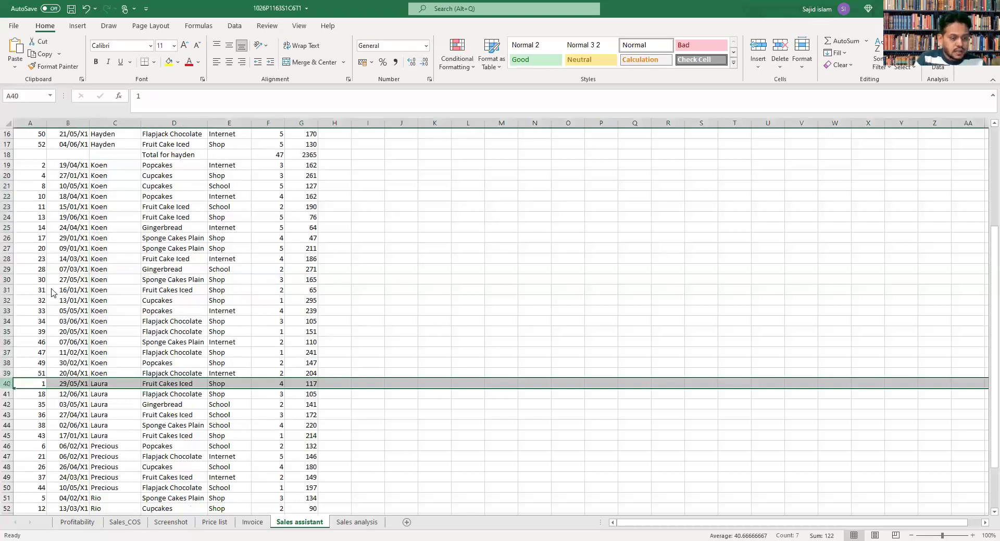
pyautogui.hotkey('shift', 'F10')
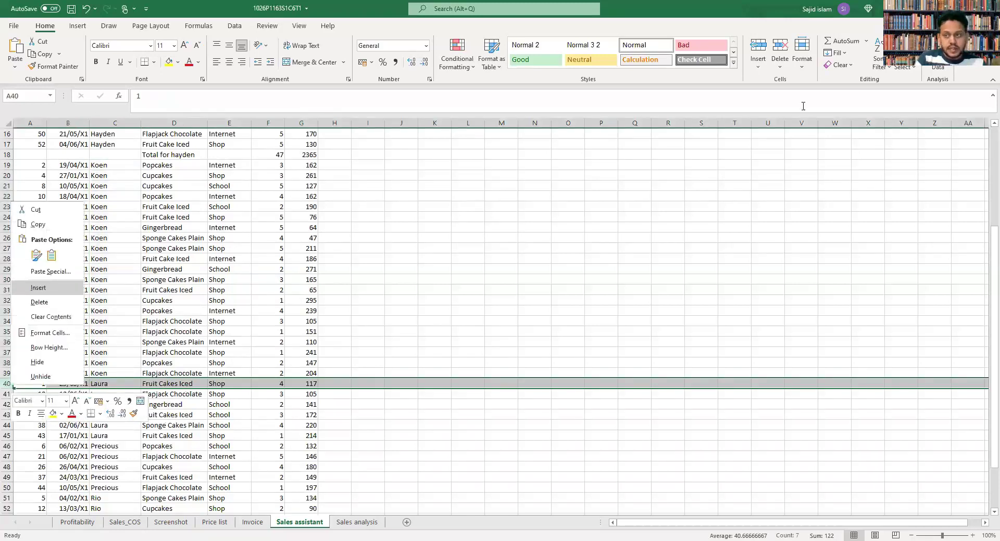
pyautogui.press('Return')
pyautogui.press('Right')
pyautogui.press('Right')
pyautogui.press('Right')
pyautogui.press('Right')
pyautogui.press('Right')
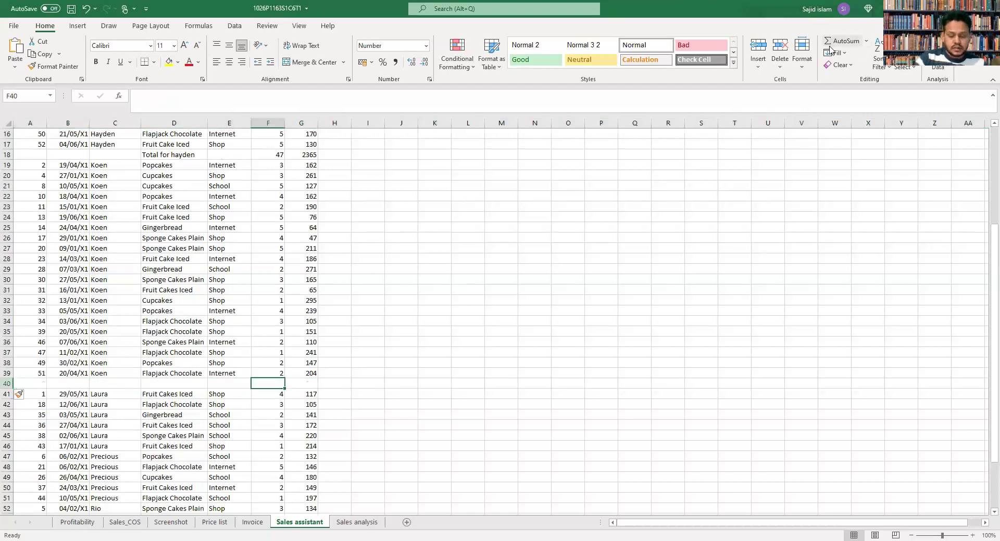
pyautogui.click(830, 51)
pyautogui.press('Return')
pyautogui.click(281, 383)
pyautogui.moveTo(285, 389); pyautogui.dragTo(307, 386)
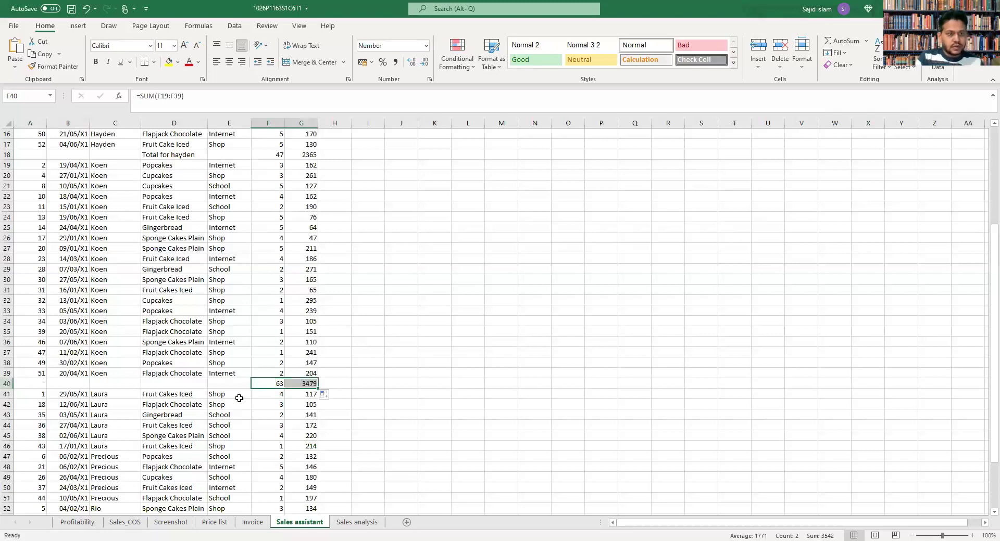
# Label D40 'Total for koen'
pyautogui.press('Left')
pyautogui.press('Left')
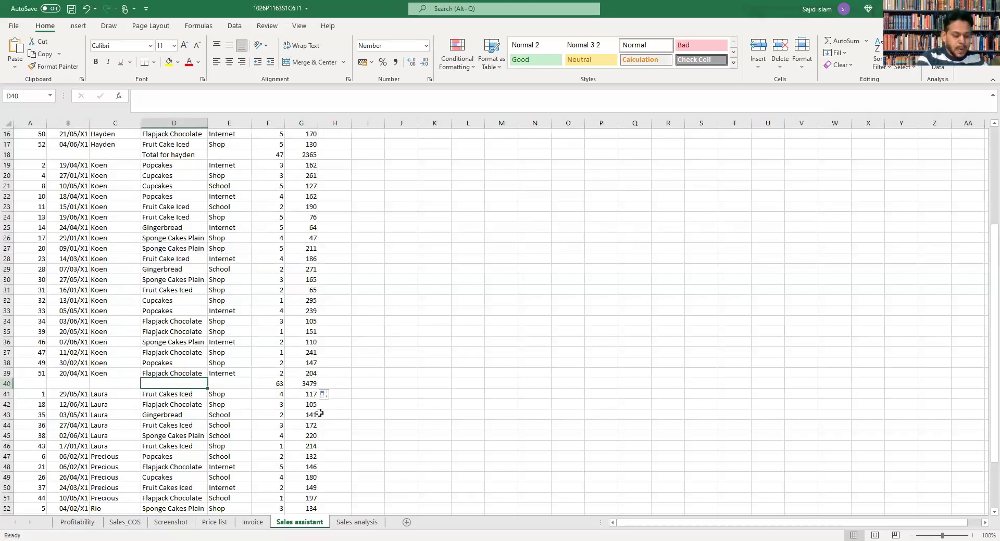
pyautogui.write('Total for ')
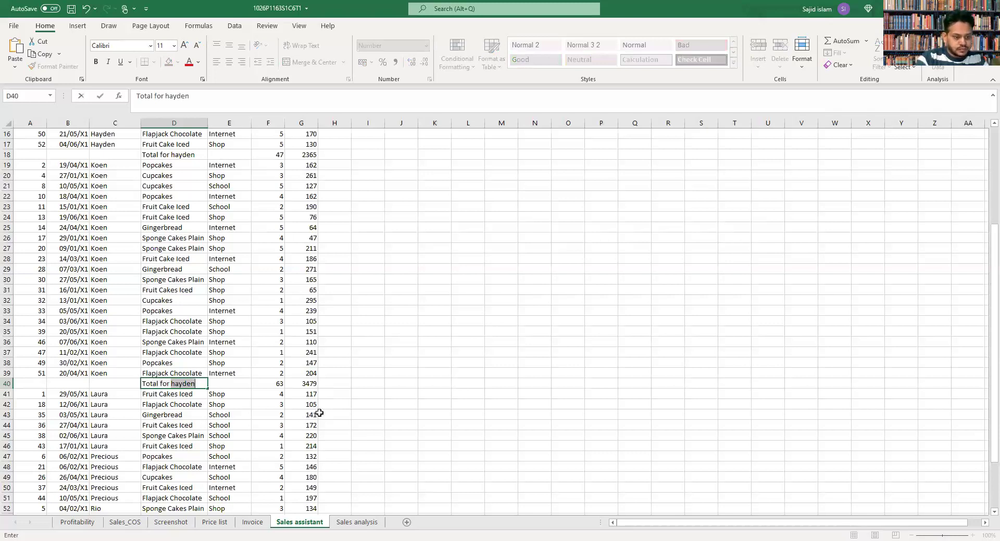
pyautogui.write('koen')
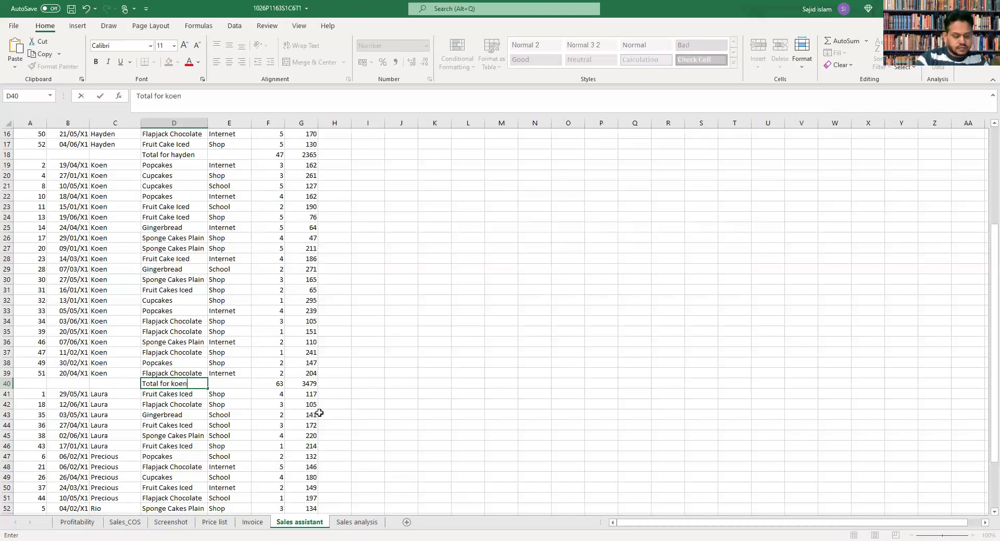
pyautogui.press('Return')
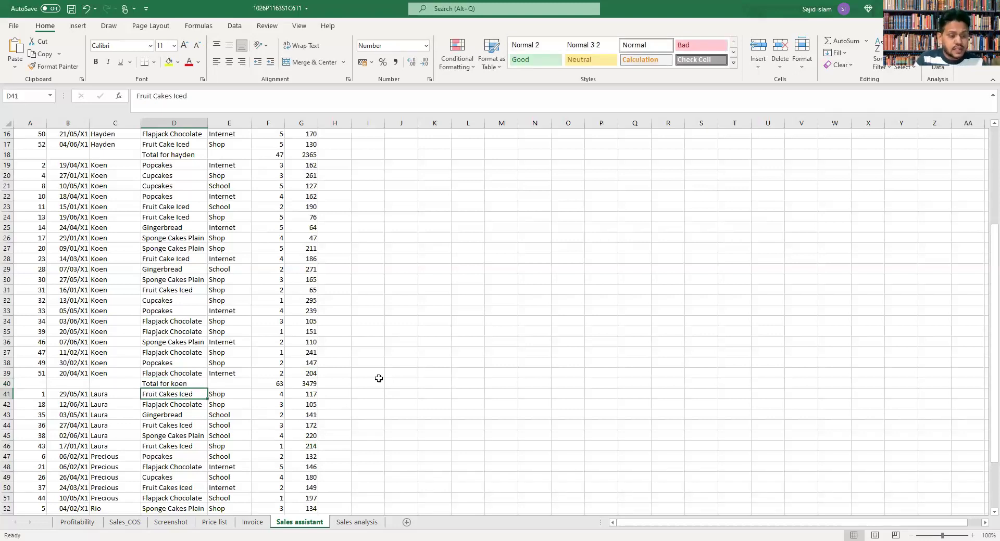
pyautogui.scroll(-2, 380, 378)
# Insert row 47 below Laura's sales and AutoSum her quantity (17) and revenue (969)
pyautogui.click(6, 394)
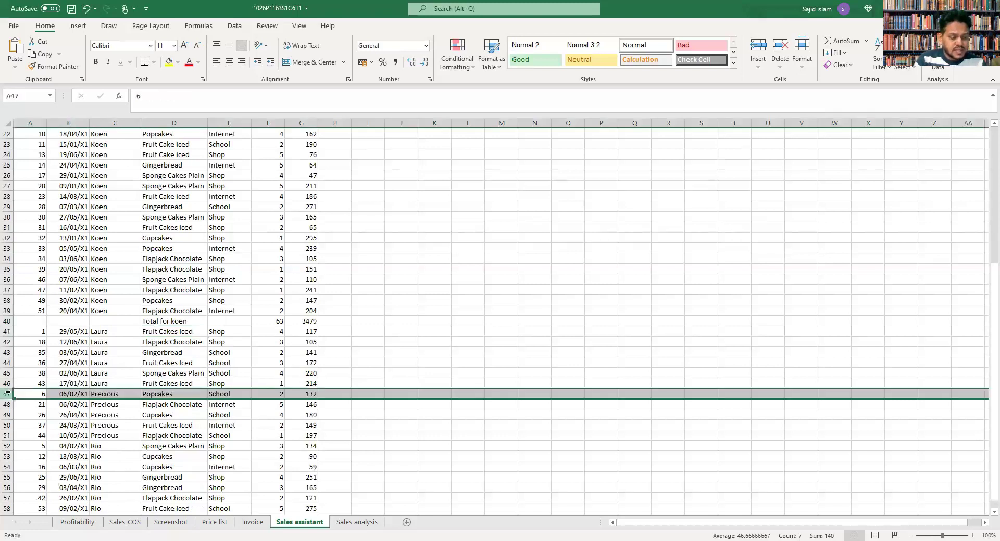
pyautogui.rightClick(7, 394)
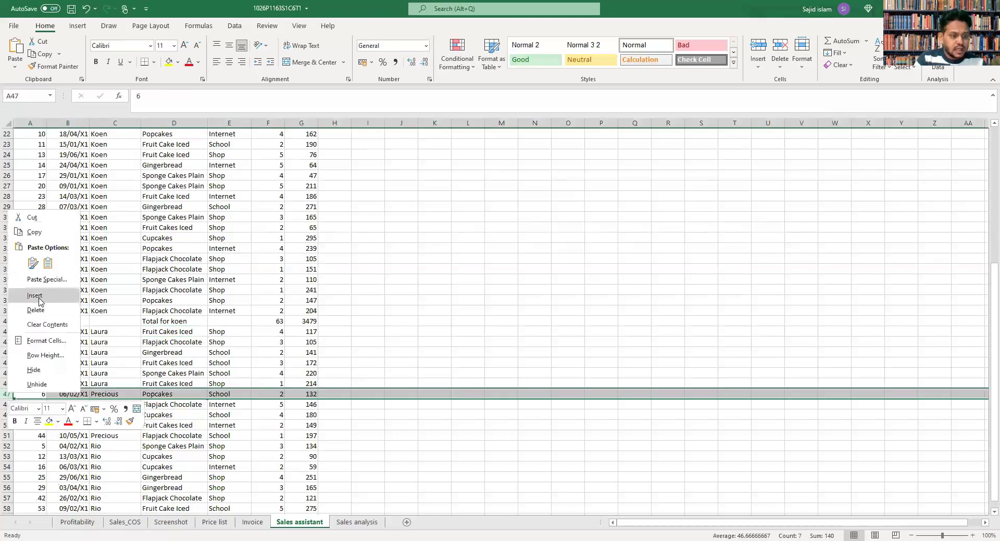
pyautogui.click(36, 296)
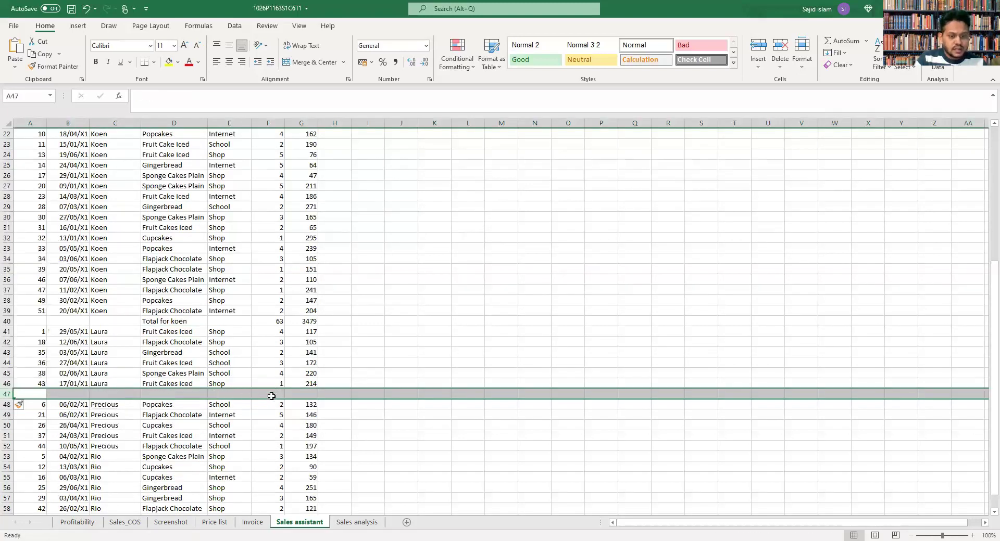
pyautogui.press('Right')
pyautogui.press('Right')
pyautogui.press('Right')
pyautogui.press('Right')
pyautogui.press('Right')
pyautogui.click(842, 42)
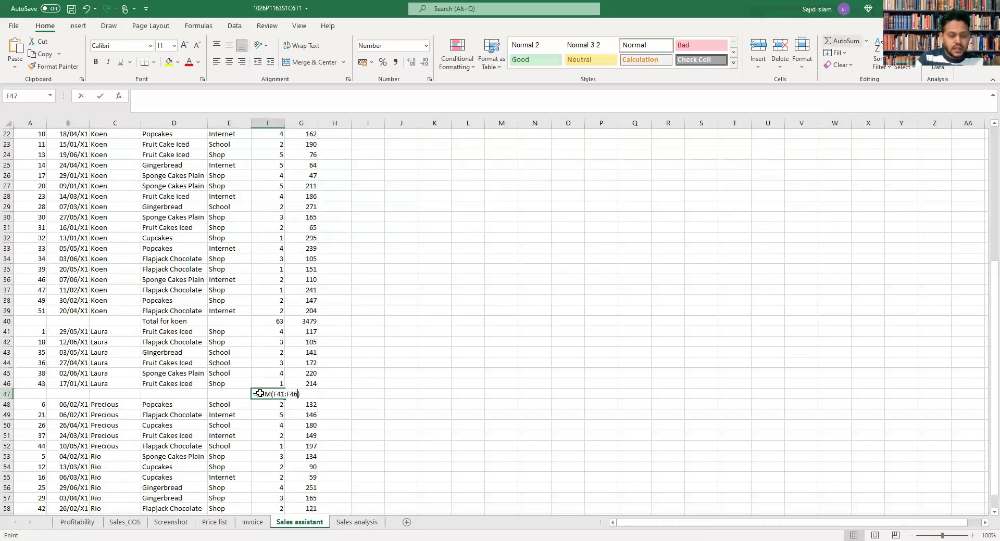
pyautogui.hotkey('ctrl', 'Return')
pyautogui.moveTo(284, 398); pyautogui.dragTo(311, 396)
pyautogui.press('Left')
pyautogui.press('Left')
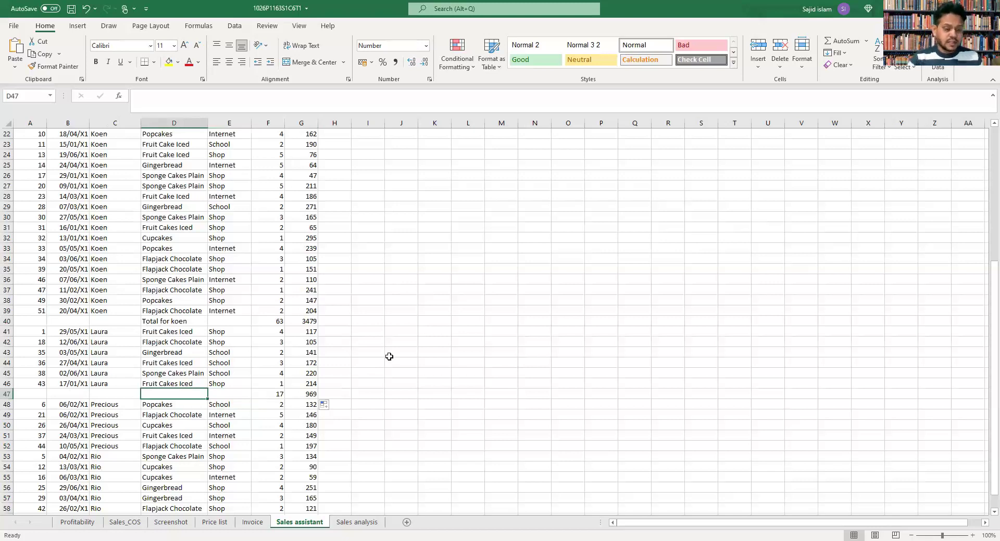
pyautogui.scroll(5, 400, 358)
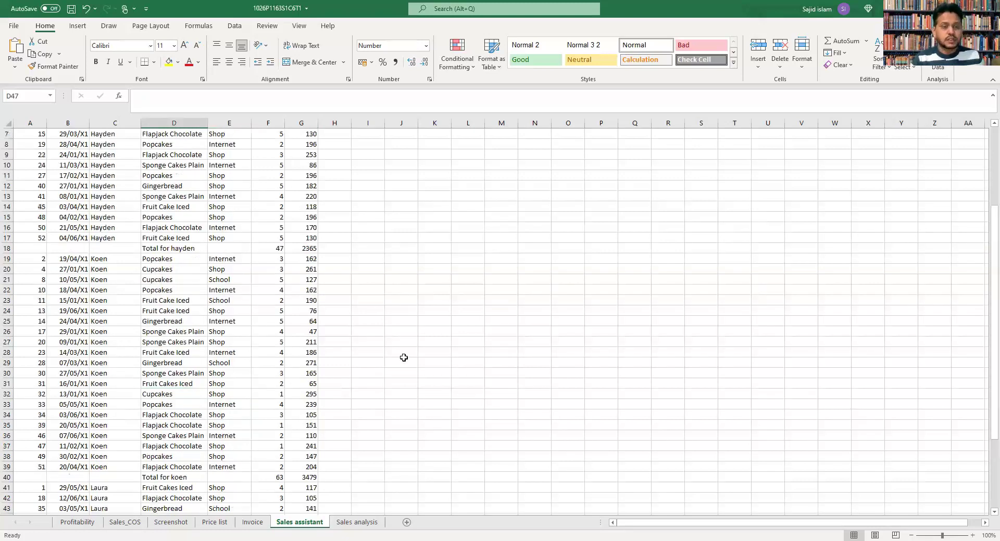
pyautogui.scroll(2, 392, 394)
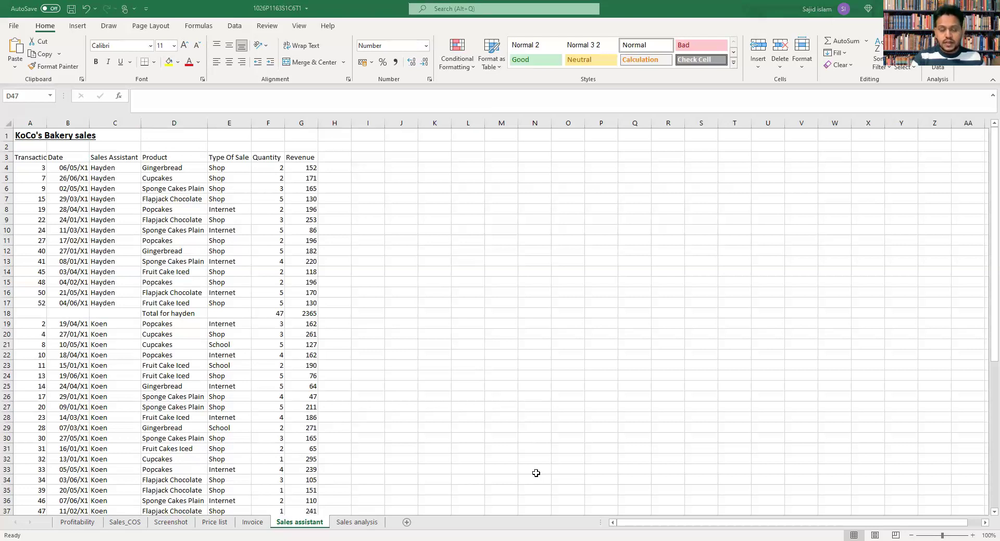
pyautogui.hotkey('alt', 'Tab')
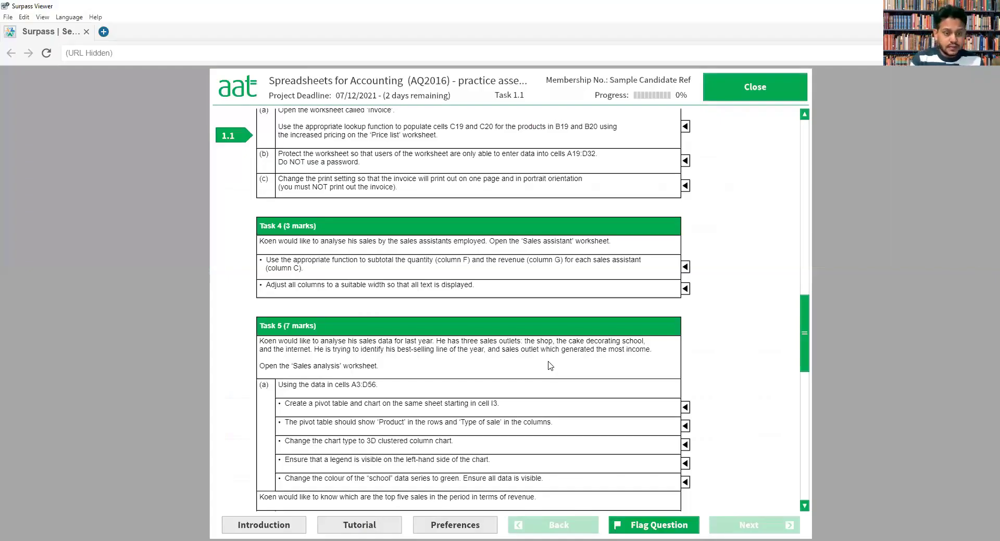
pyautogui.scroll(-2, 550, 366)
pyautogui.scroll(-3, 550, 366)
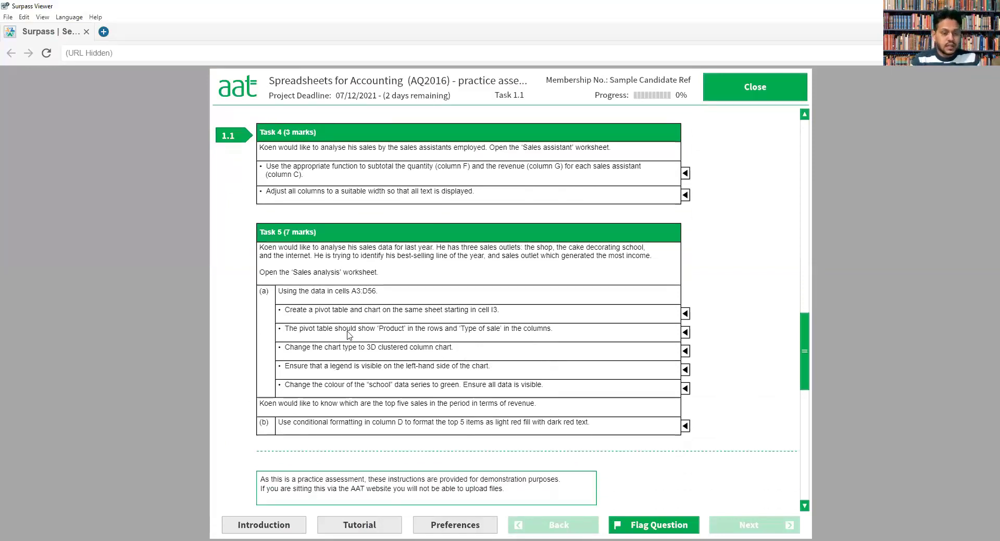
pyautogui.scroll(-4, 348, 335)
pyautogui.scroll(3, 349, 335)
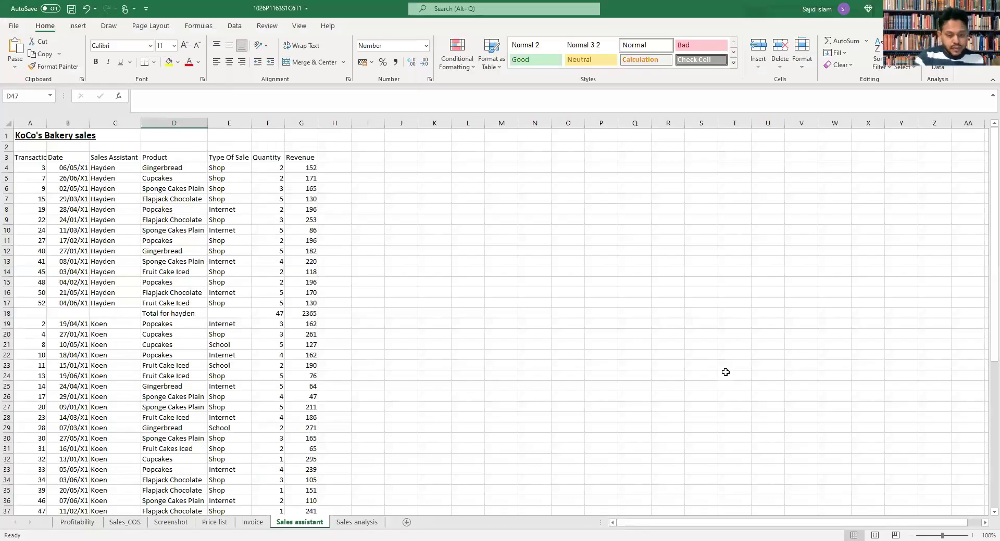
# On the Sales analysis sheet, autofit column B and select the sales data from A3
pyautogui.hotkey('ctrl', 'pagedown')
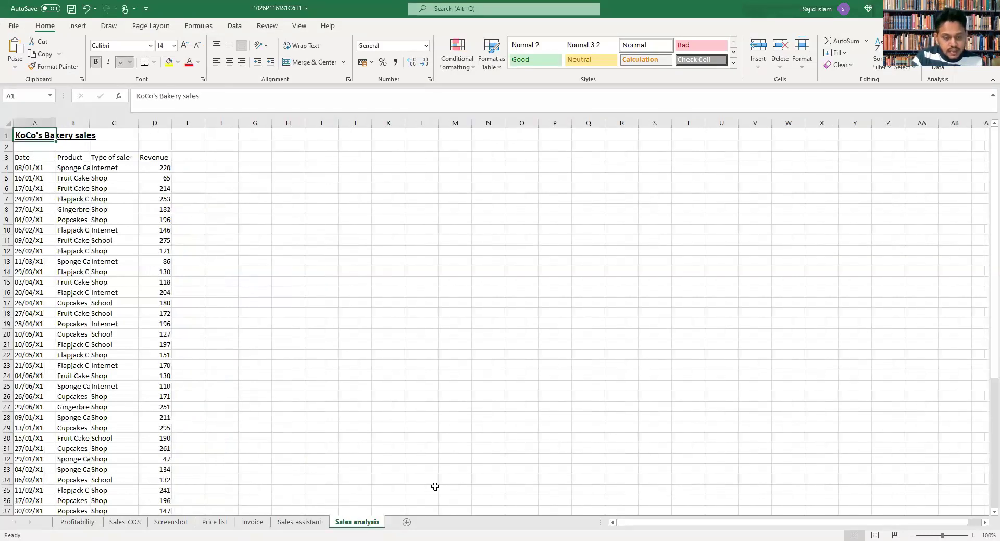
pyautogui.doubleClick(90, 123)
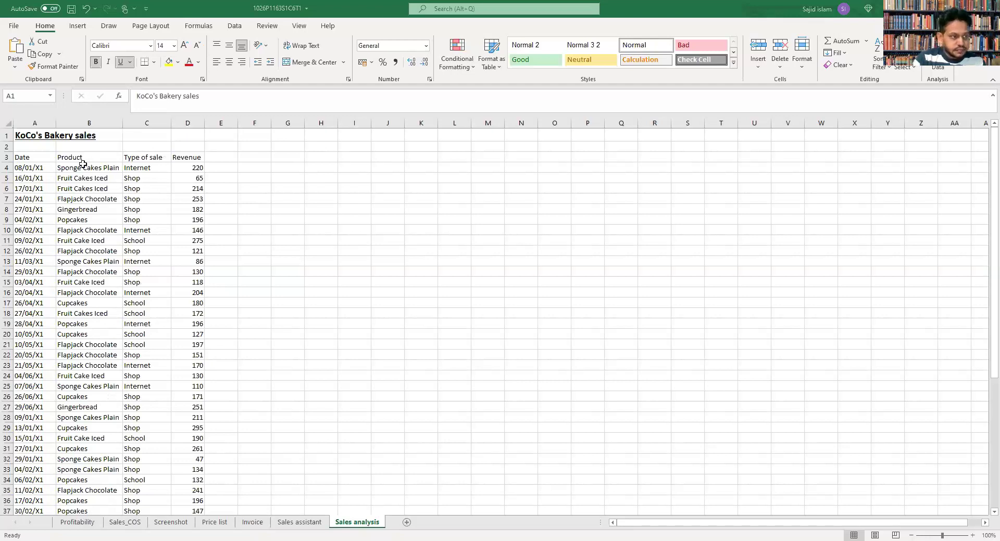
pyautogui.click(224, 196)
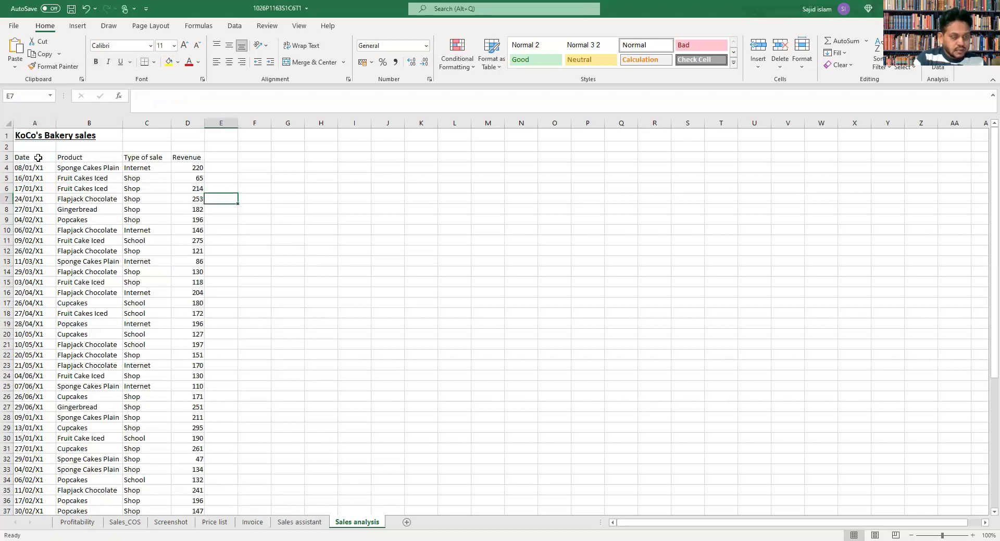
pyautogui.moveTo(31, 157); pyautogui.dragTo(187, 483)
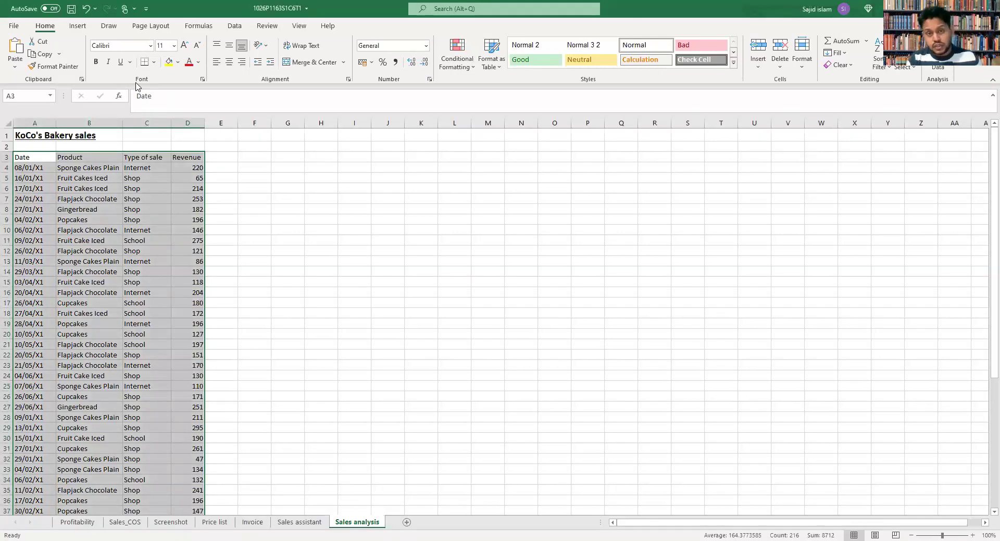
# Insert a PivotTable from 'Sales analysis'!$A$3:$D$56 on the existing sheet at I3
pyautogui.click(79, 31)
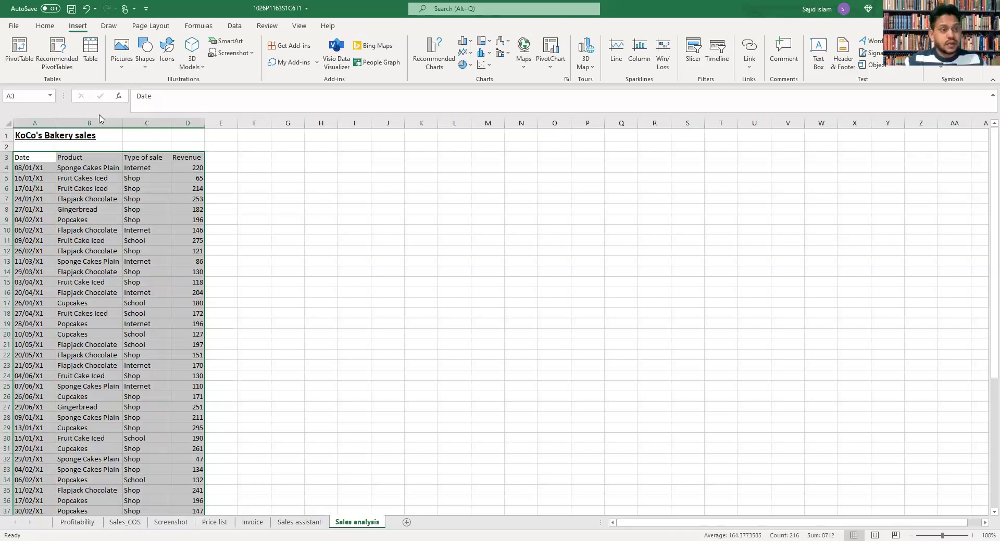
pyautogui.click(24, 55)
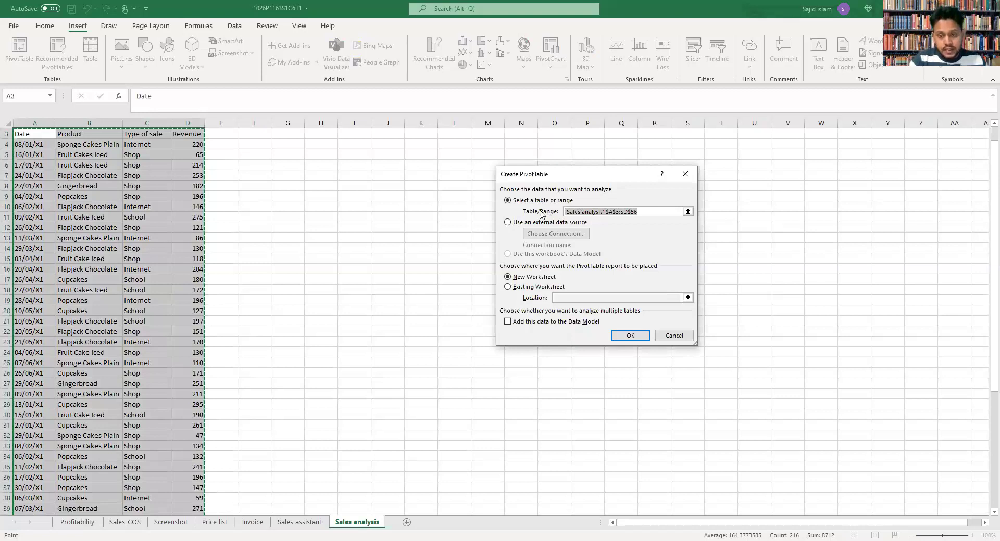
pyautogui.click(523, 288)
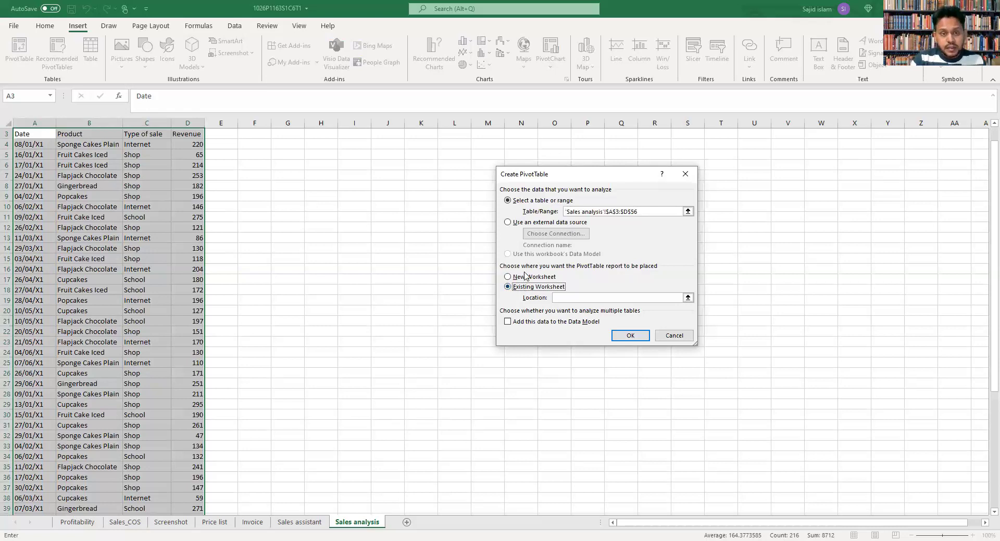
pyautogui.click(354, 135)
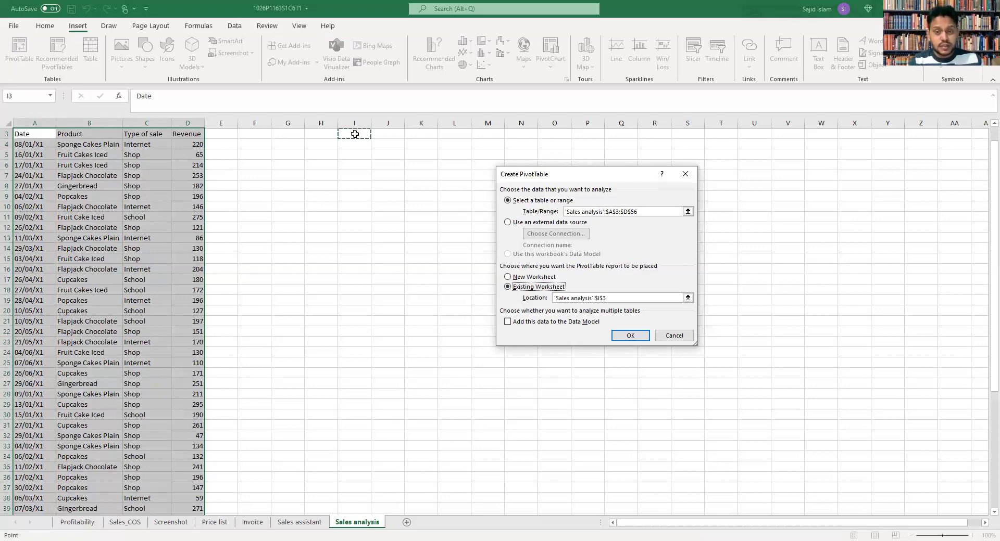
pyautogui.click(630, 336)
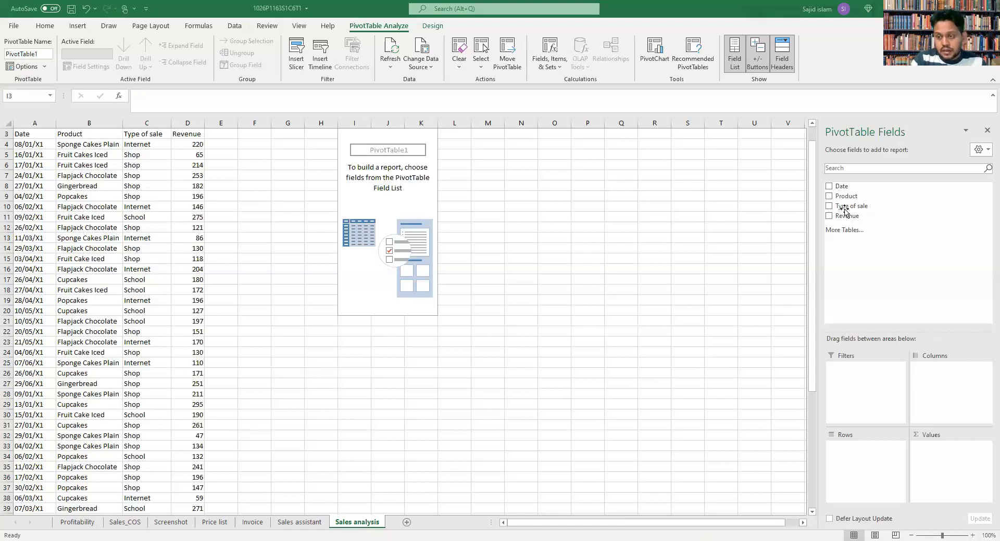
# Put Product in PivotTable Rows and Type of sale in Columns, leaving Revenue out of Values
pyautogui.click(849, 209)
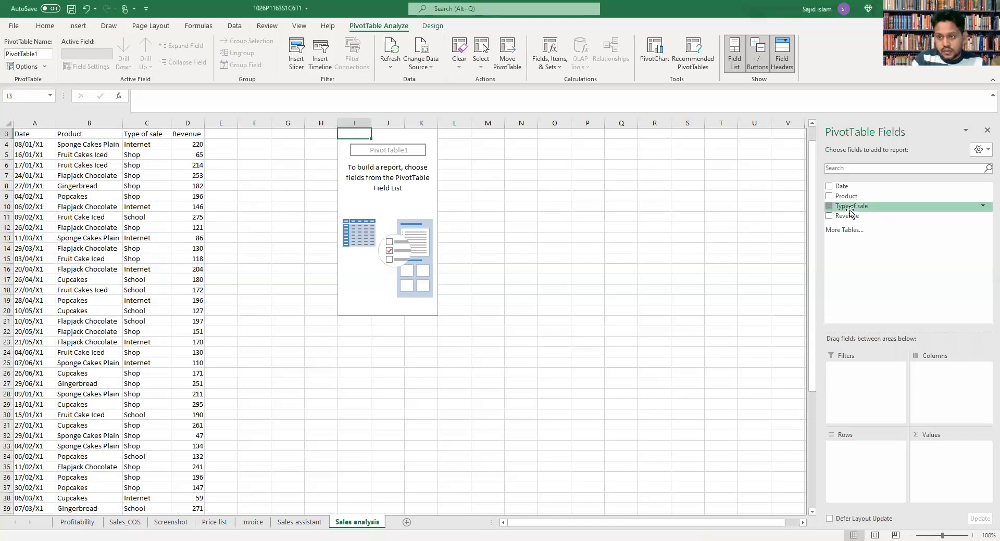
pyautogui.click(849, 208)
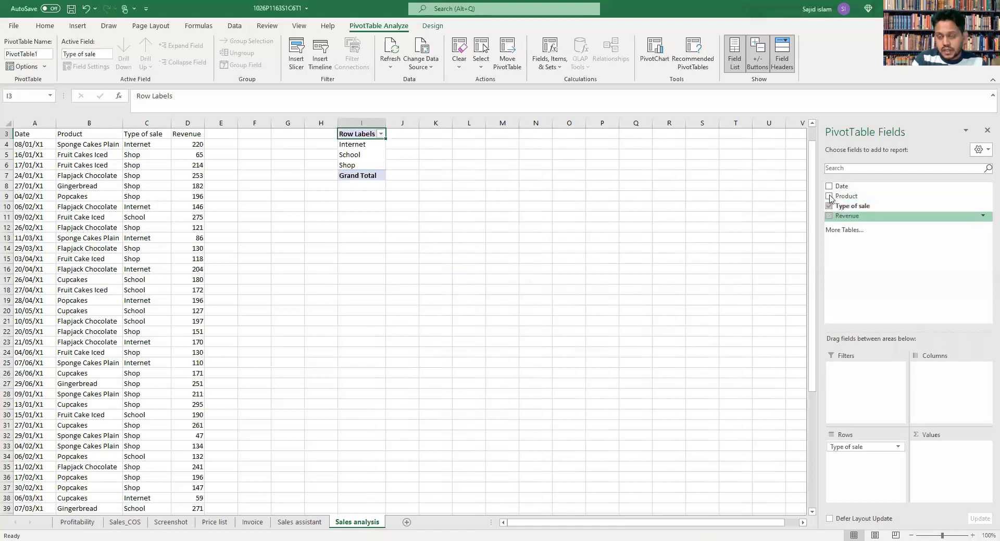
pyautogui.click(829, 197)
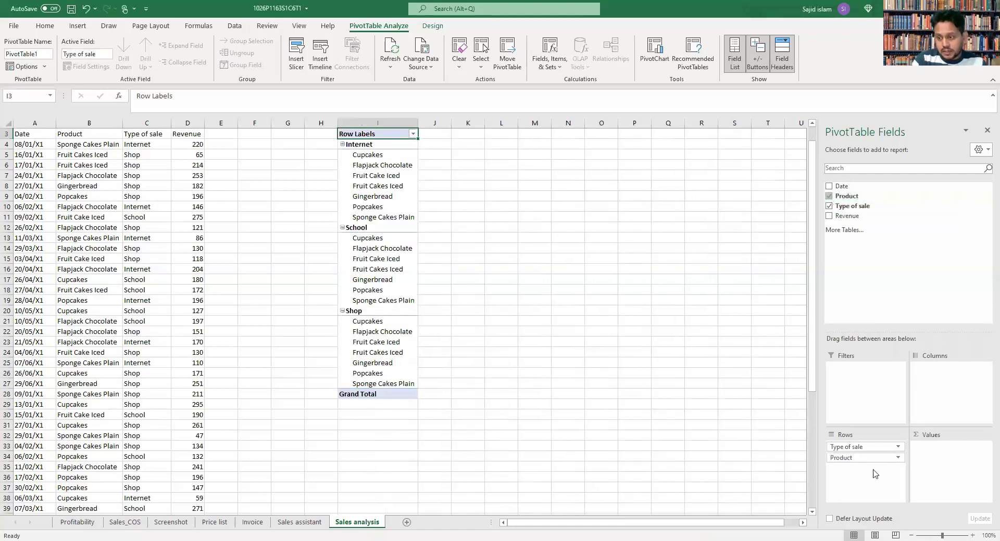
pyautogui.moveTo(856, 458); pyautogui.dragTo(929, 399)
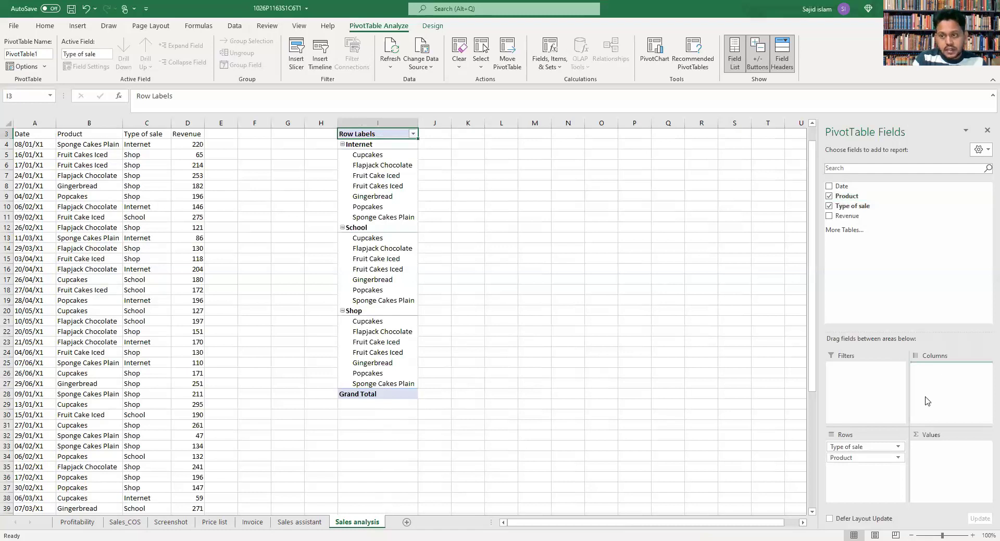
pyautogui.click(828, 216)
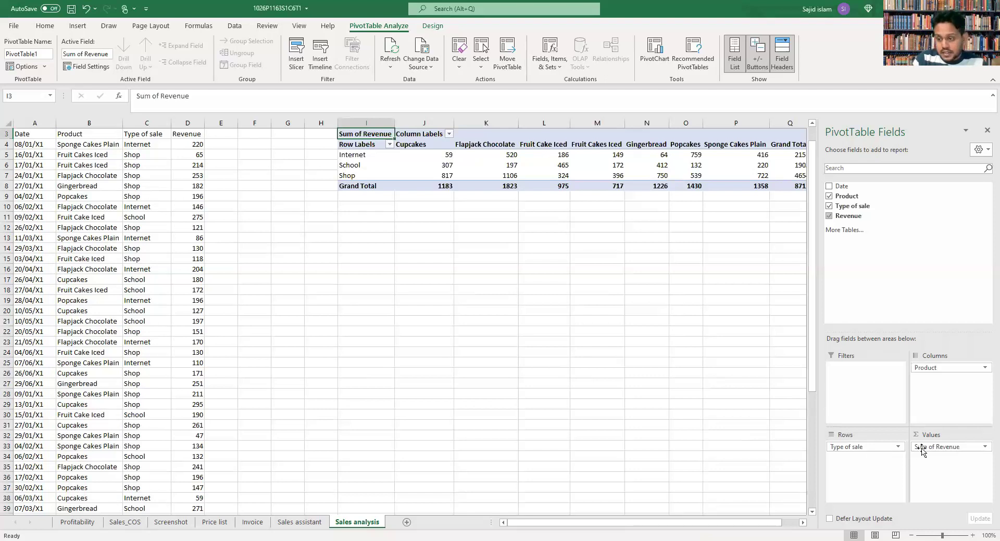
pyautogui.moveTo(932, 369); pyautogui.dragTo(929, 397)
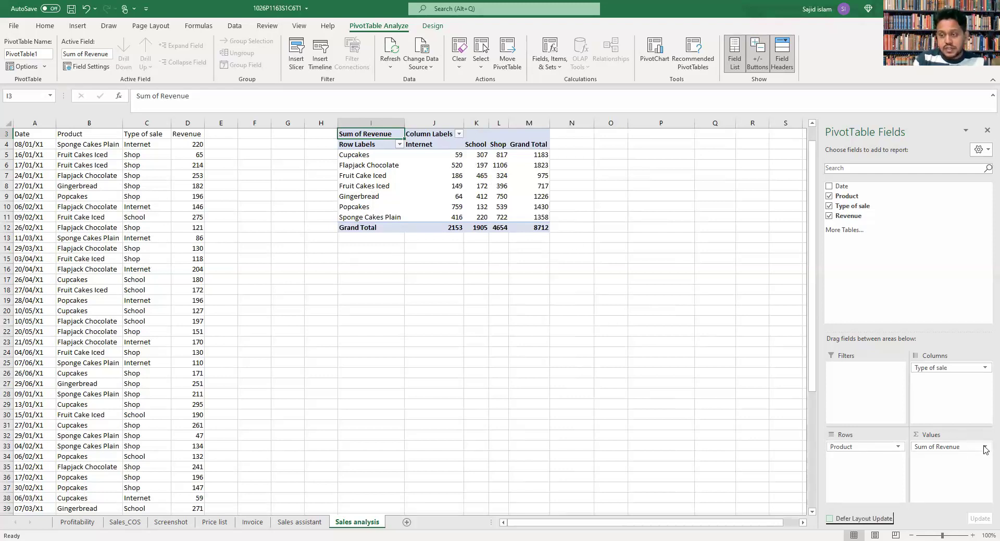
pyautogui.click(828, 217)
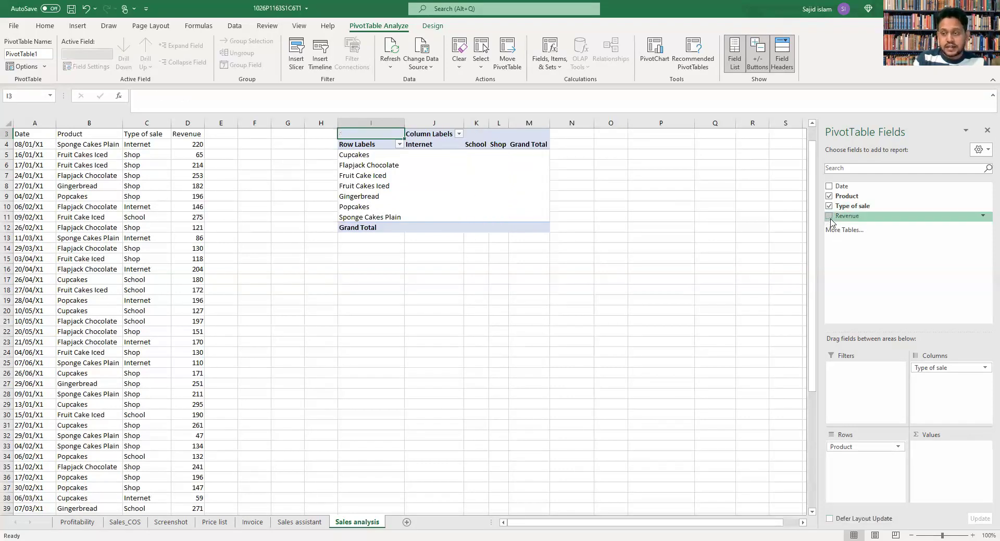
# Tick the Revenue field again so Sum of Revenue by product and sale type returns to Values
pyautogui.click(830, 217)
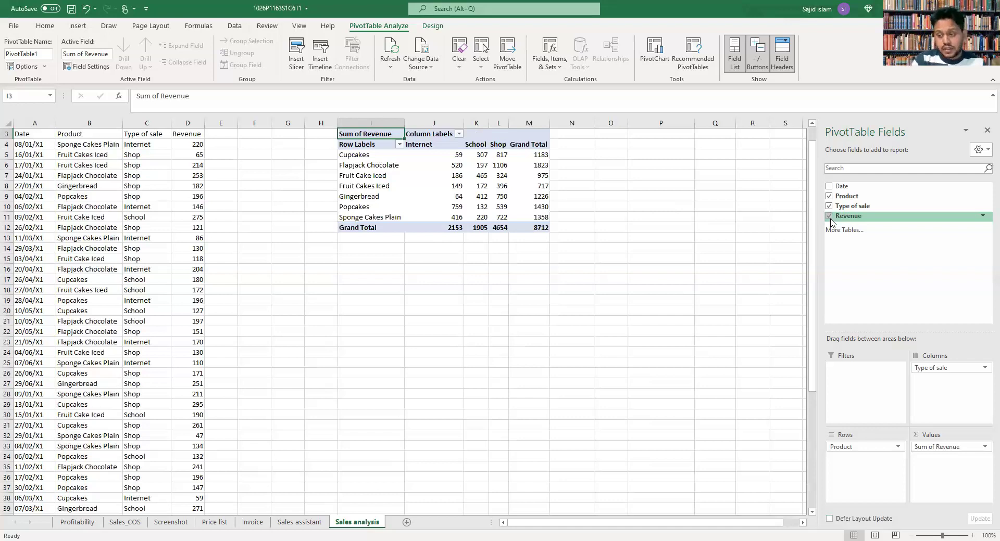
pyautogui.click(984, 448)
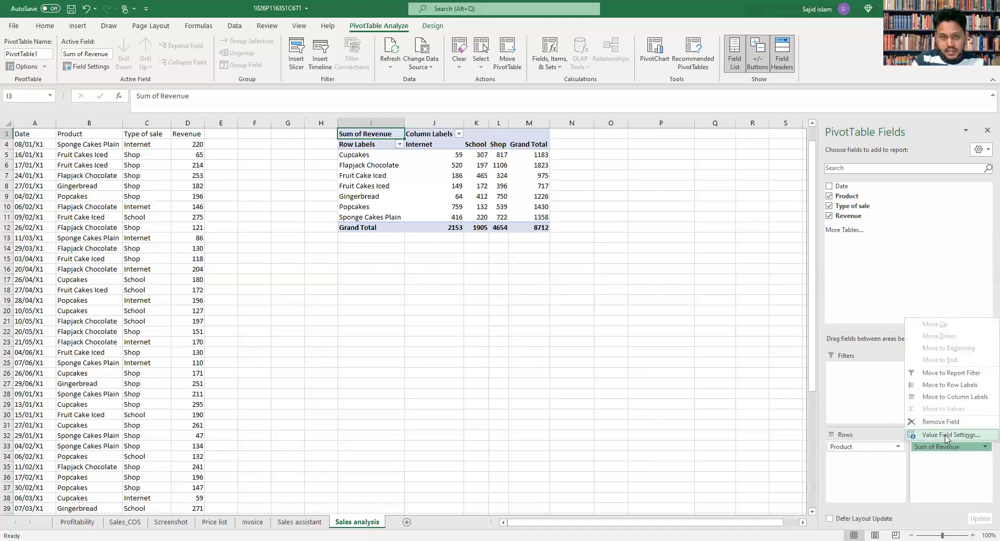
pyautogui.click(944, 438)
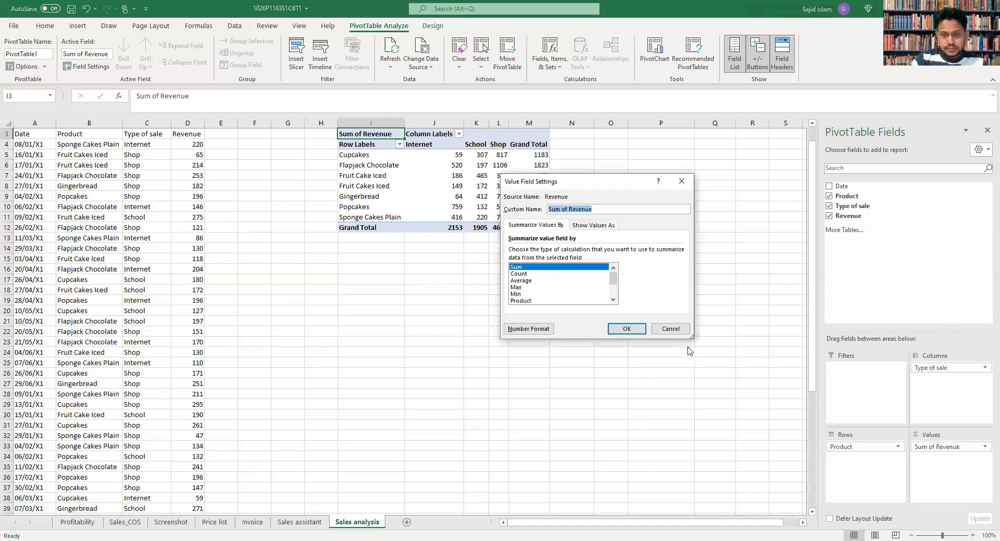
pyautogui.click(521, 277)
pyautogui.click(617, 326)
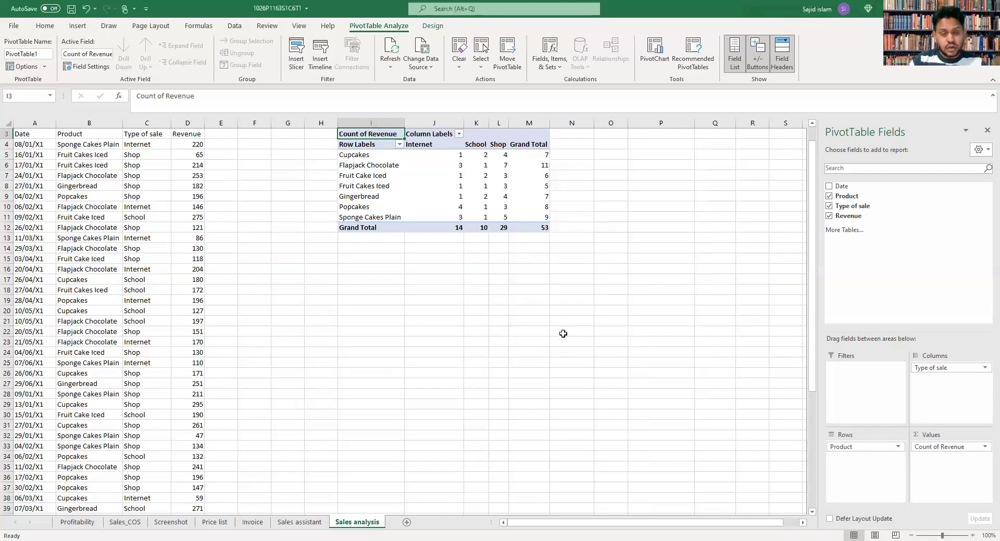
pyautogui.click(984, 451)
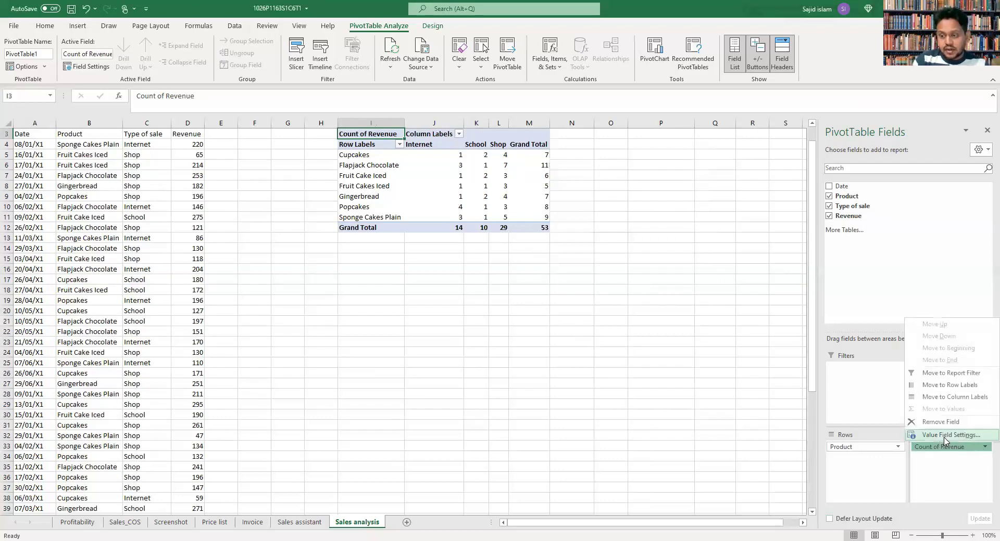
pyautogui.click(944, 435)
pyautogui.click(533, 267)
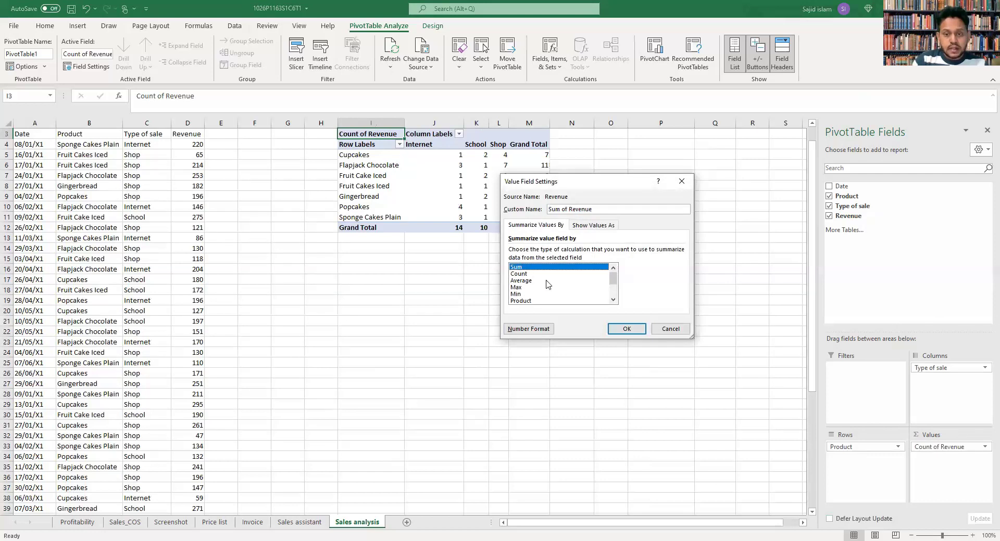
pyautogui.click(636, 336)
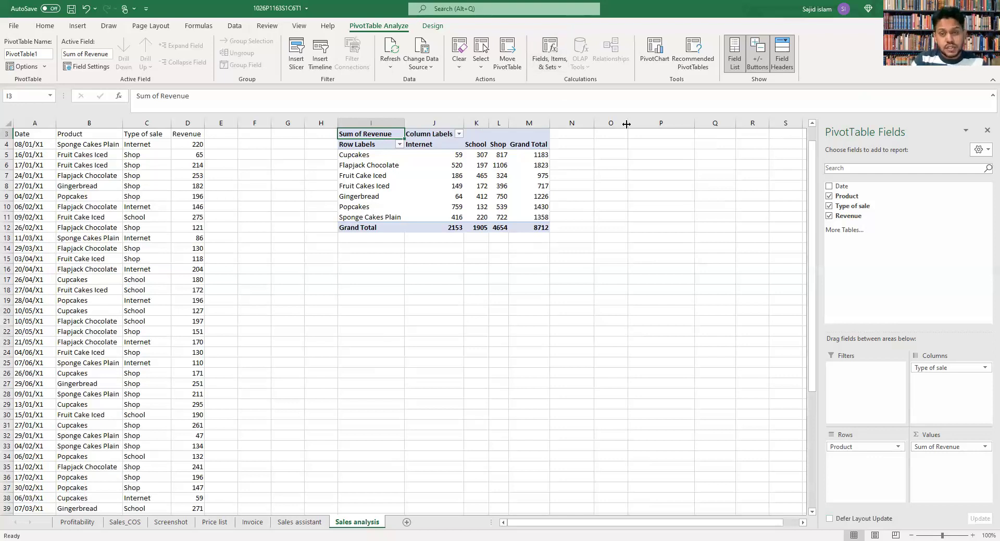
# Insert a 3-D Clustered Column PivotChart from the PivotTable after previewing the stacked column types
pyautogui.click(657, 47)
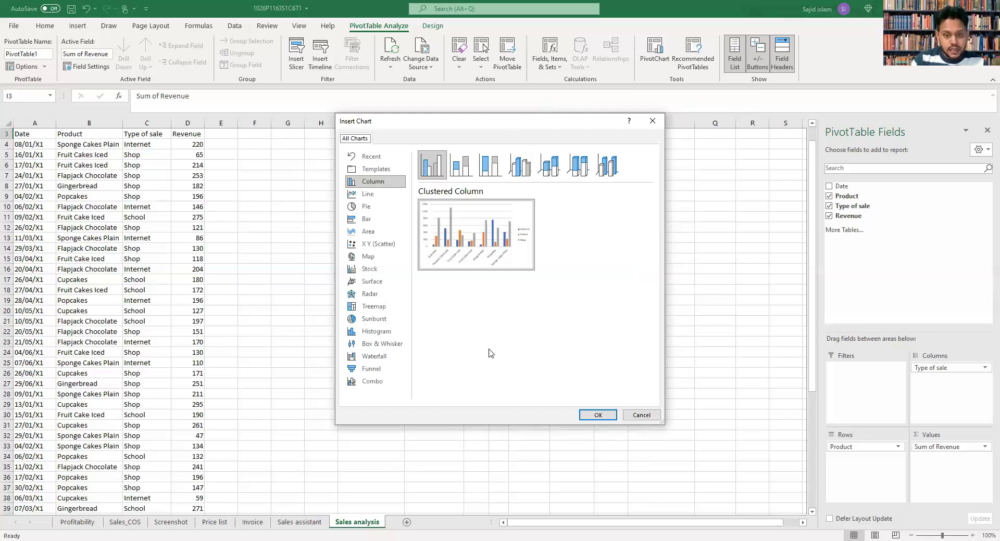
pyautogui.moveTo(465, 294)
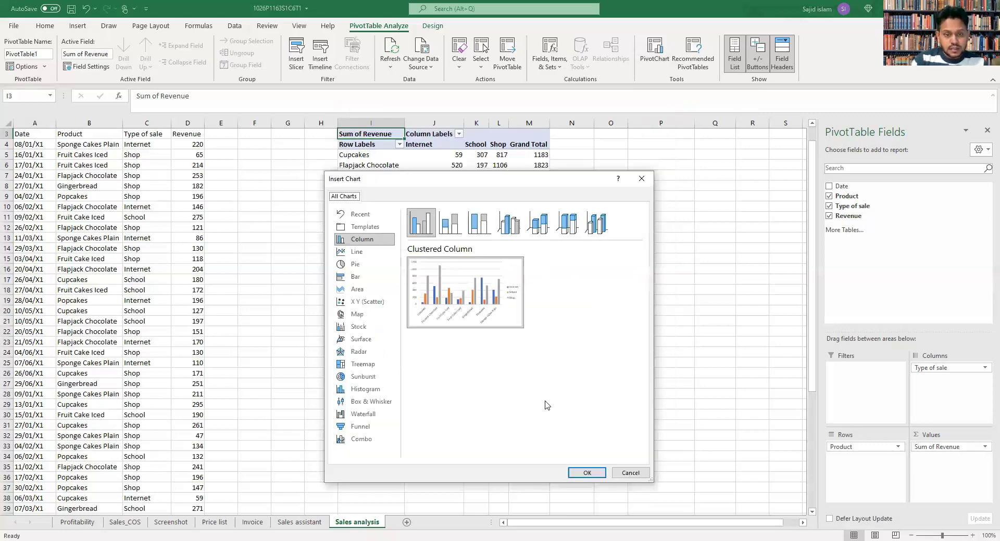
pyautogui.click(453, 229)
pyautogui.click(480, 229)
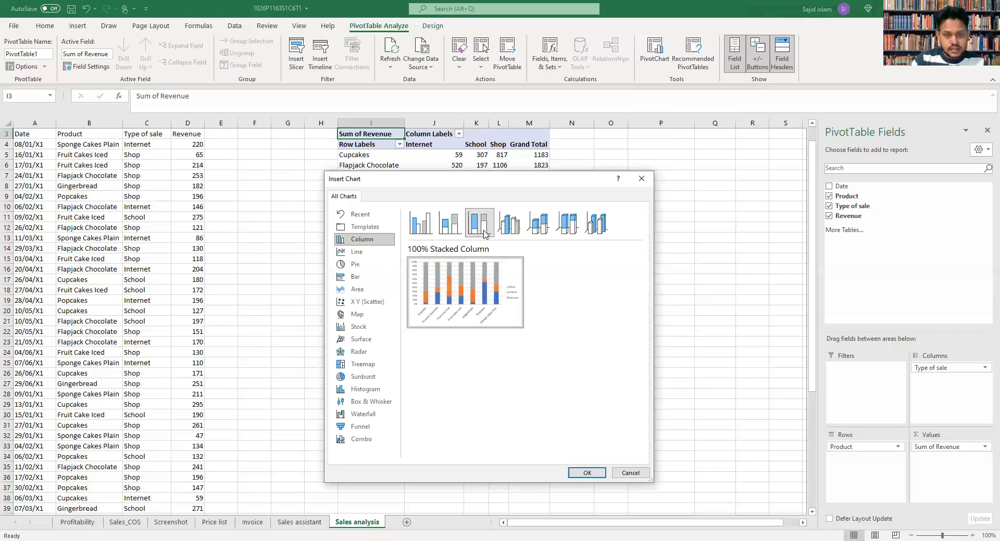
pyautogui.click(514, 232)
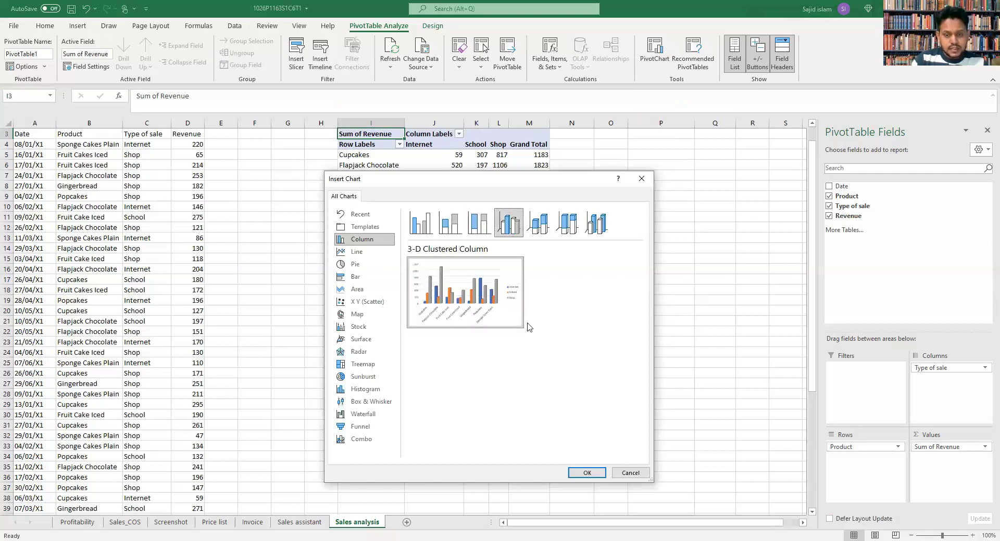
pyautogui.moveTo(481, 325)
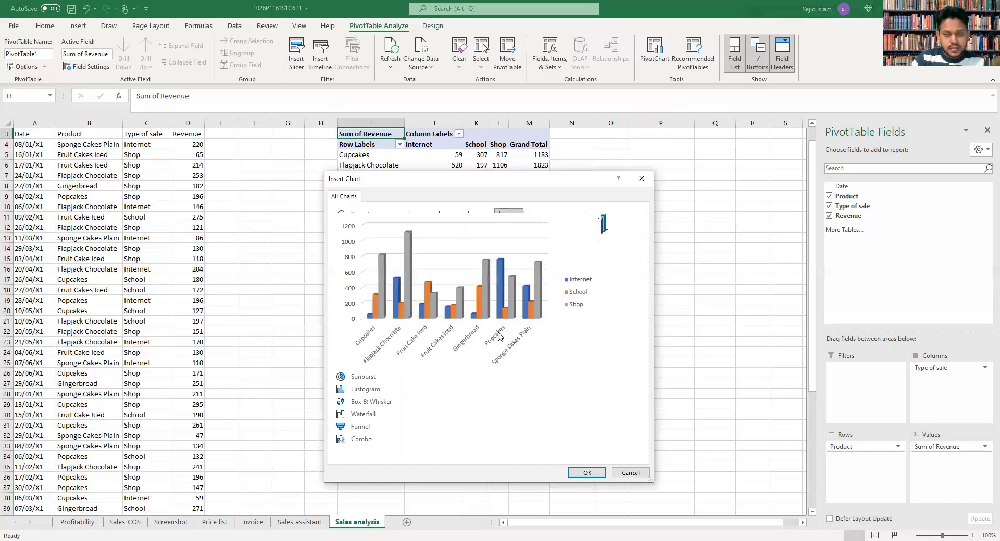
pyautogui.click(587, 473)
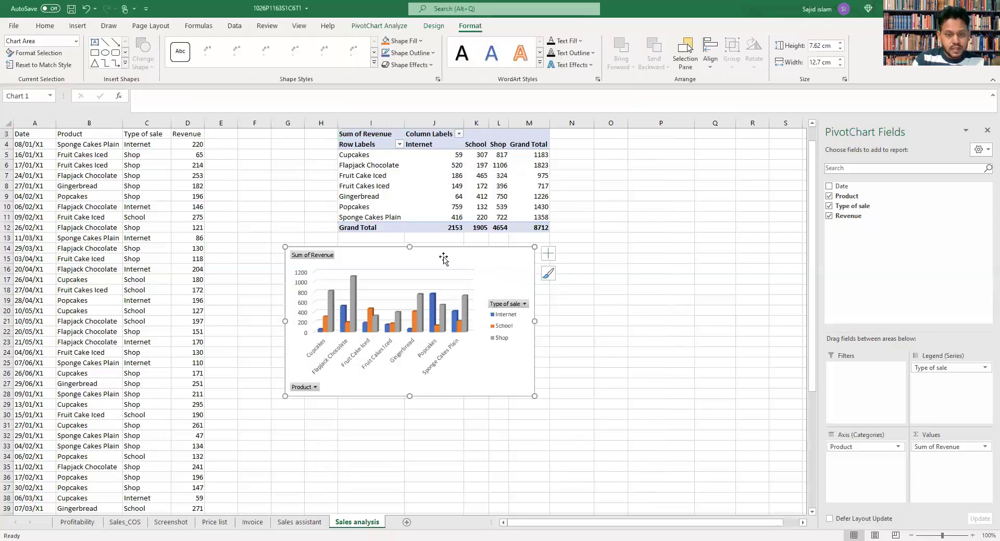
# Position the chart just below the PivotTable, shifted slightly right and down
pyautogui.moveTo(444, 259)
pyautogui.mouseDown()
pyautogui.moveTo(484, 277)
pyautogui.moveTo(463, 259)
pyautogui.mouseUp()
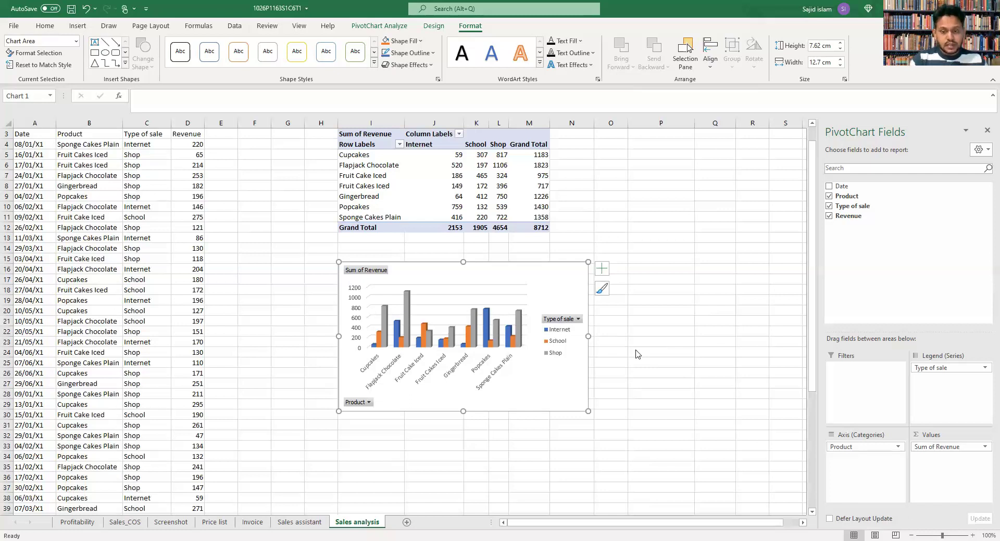
pyautogui.hotkey('ctrl', 'z')
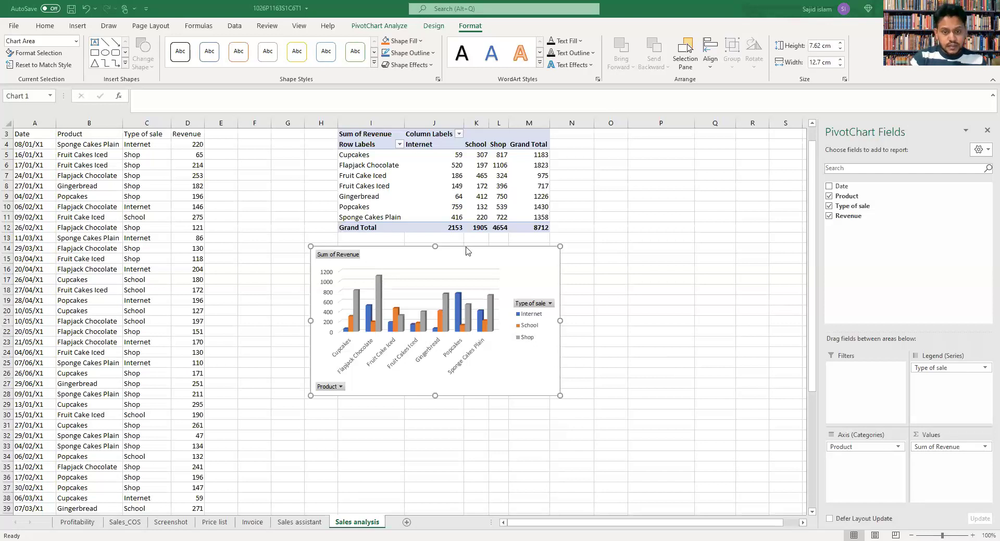
pyautogui.moveTo(474, 255); pyautogui.dragTo(491, 261)
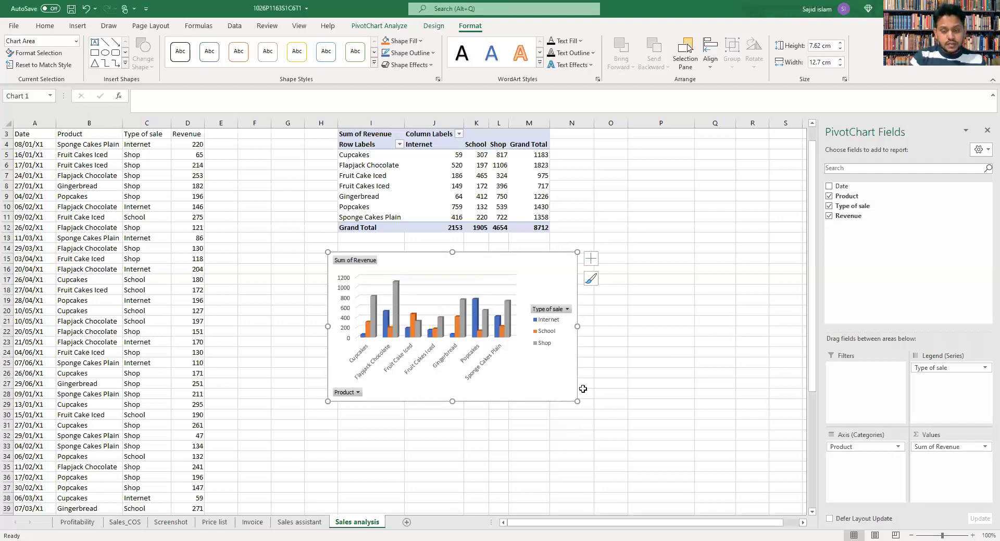
# Enlarge the chart to 17.78 cm wide by 8.96 cm tall so product names read level
pyautogui.moveTo(577, 401); pyautogui.dragTo(644, 411)
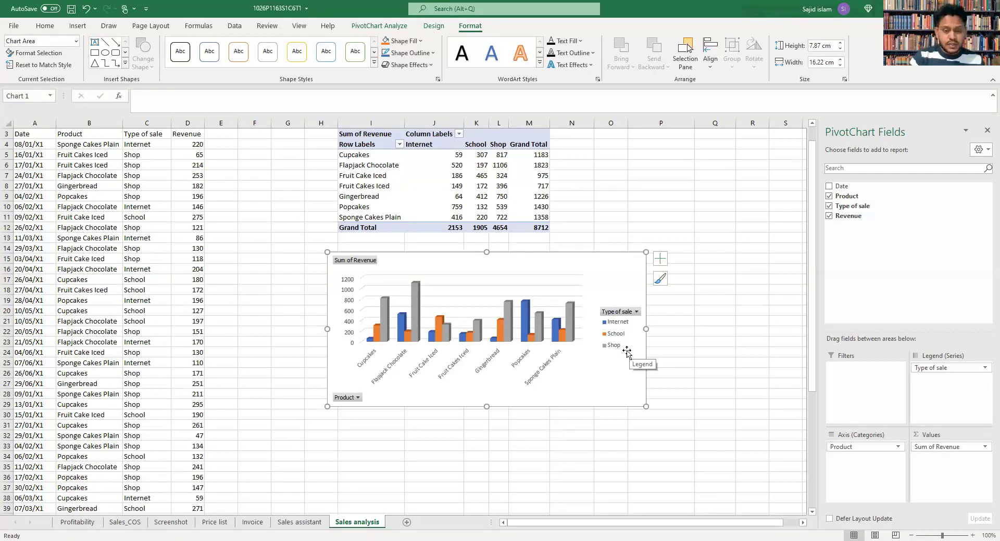
pyautogui.moveTo(327, 329); pyautogui.dragTo(296, 329)
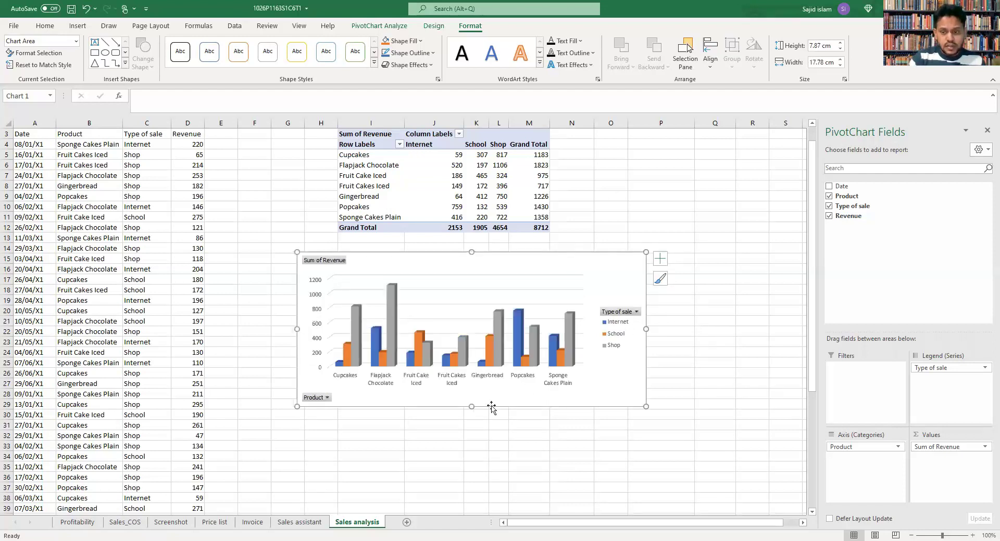
pyautogui.moveTo(472, 409); pyautogui.dragTo(472, 429)
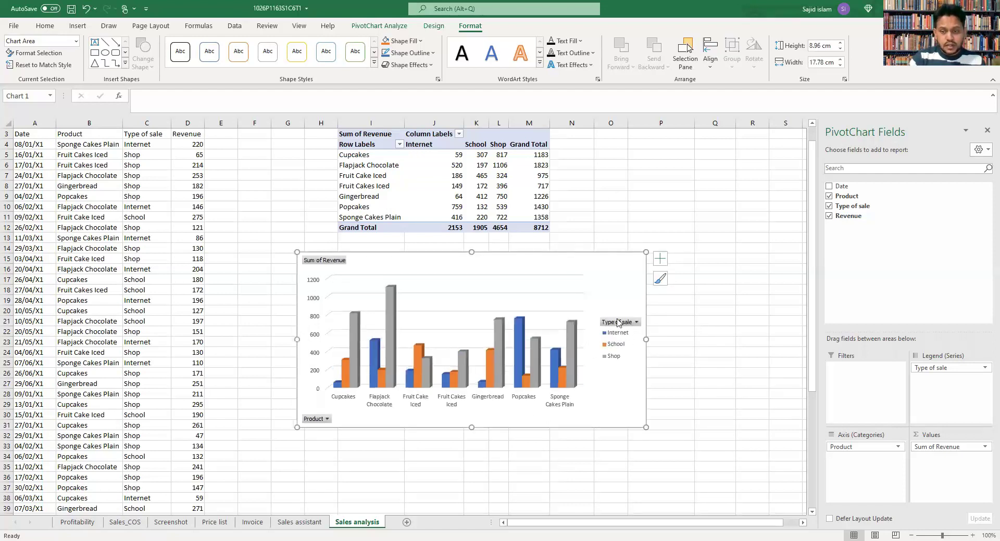
# Move the sale-type legend to the chart's left side
pyautogui.click(620, 352)
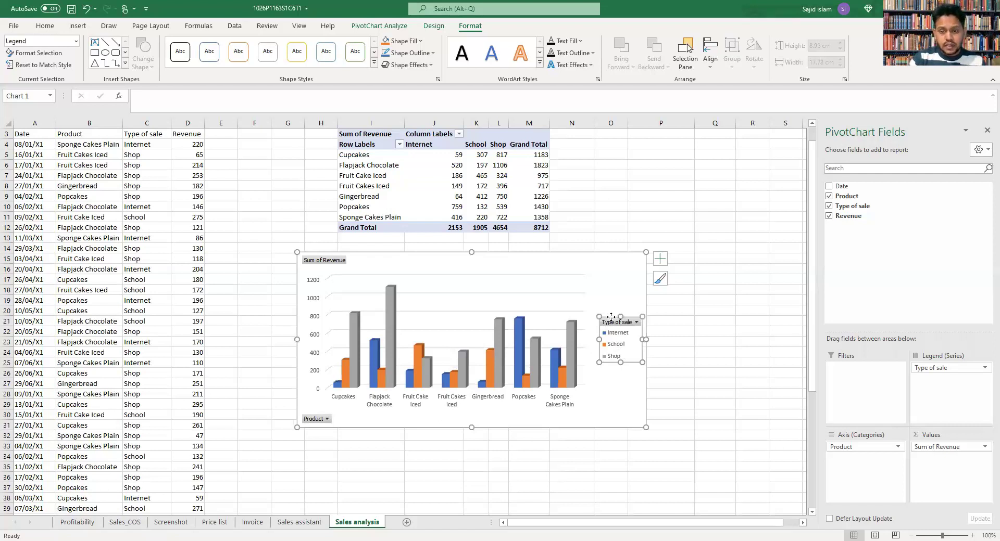
pyautogui.moveTo(609, 318); pyautogui.dragTo(315, 323)
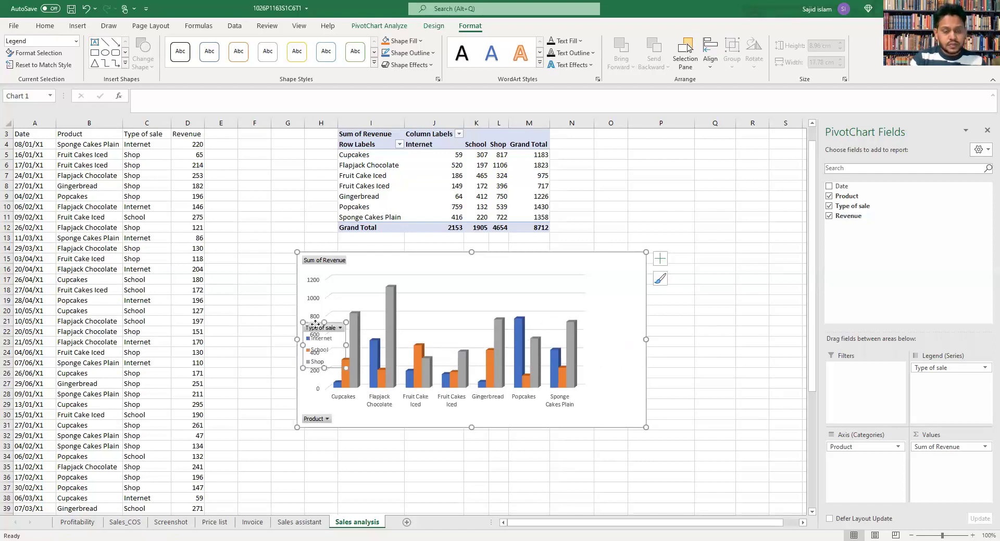
pyautogui.click(483, 344)
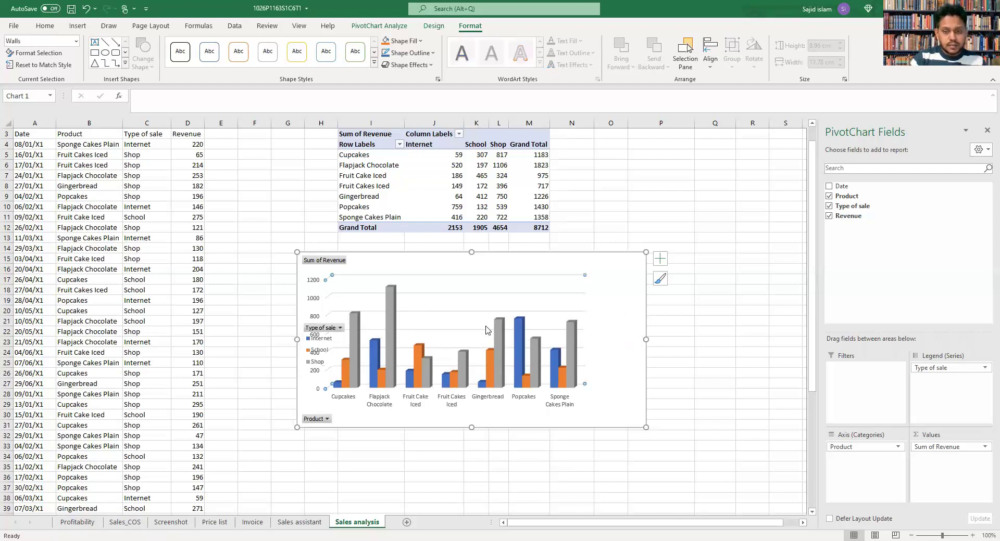
pyautogui.click(399, 284)
pyautogui.click(388, 292)
pyautogui.click(388, 292)
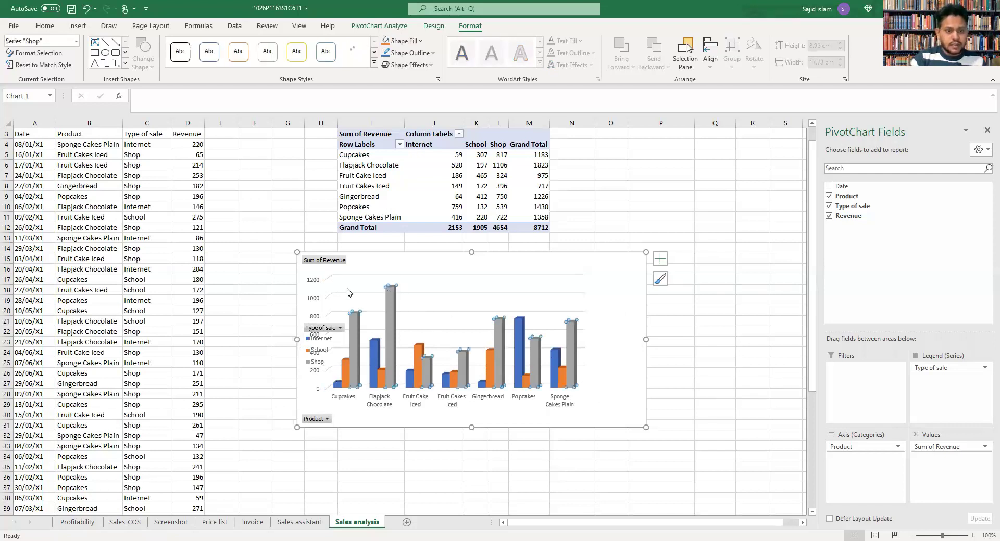
# Enlarge the chart area further from its lower-right corner
pyautogui.click(594, 386)
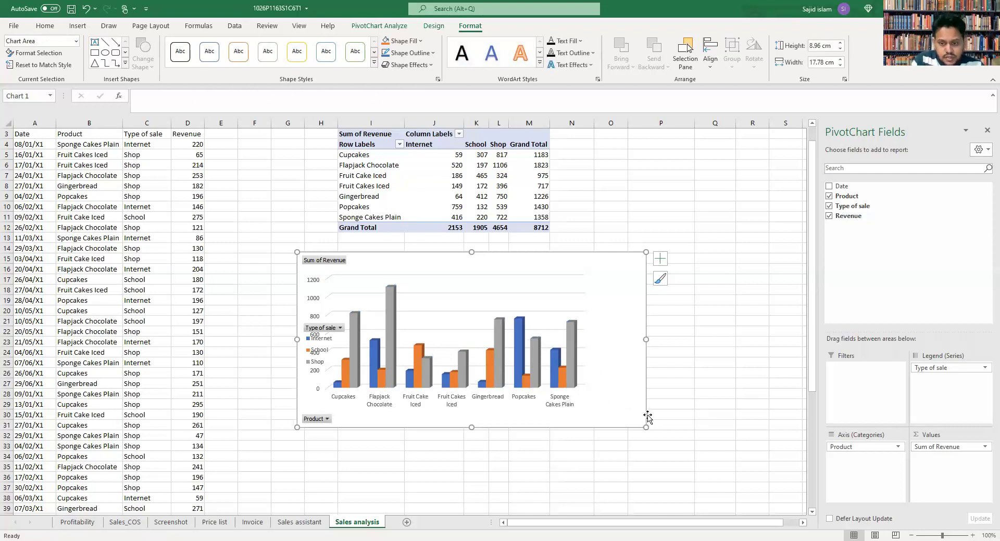
pyautogui.moveTo(646, 427); pyautogui.dragTo(713, 461)
pyautogui.click(558, 344)
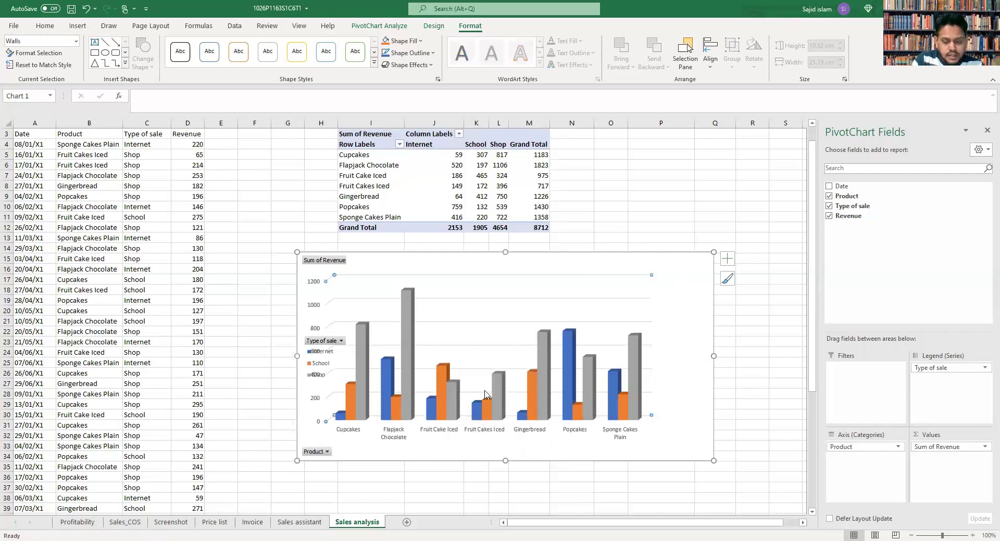
pyautogui.click(633, 419)
pyautogui.click(598, 385)
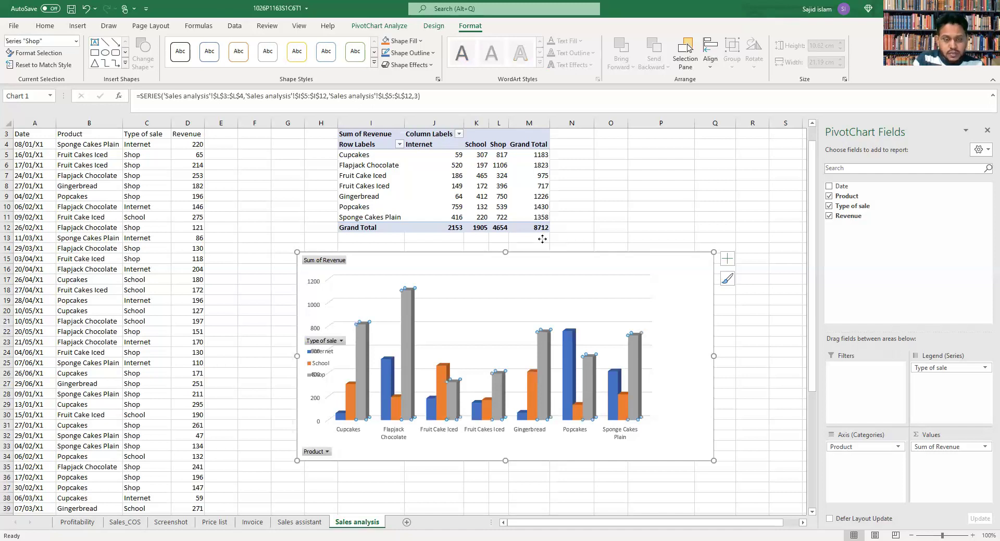
# Shift the legend to the chart's right edge and settle the chart just below the PivotTable
pyautogui.moveTo(520, 251); pyautogui.dragTo(269, 241)
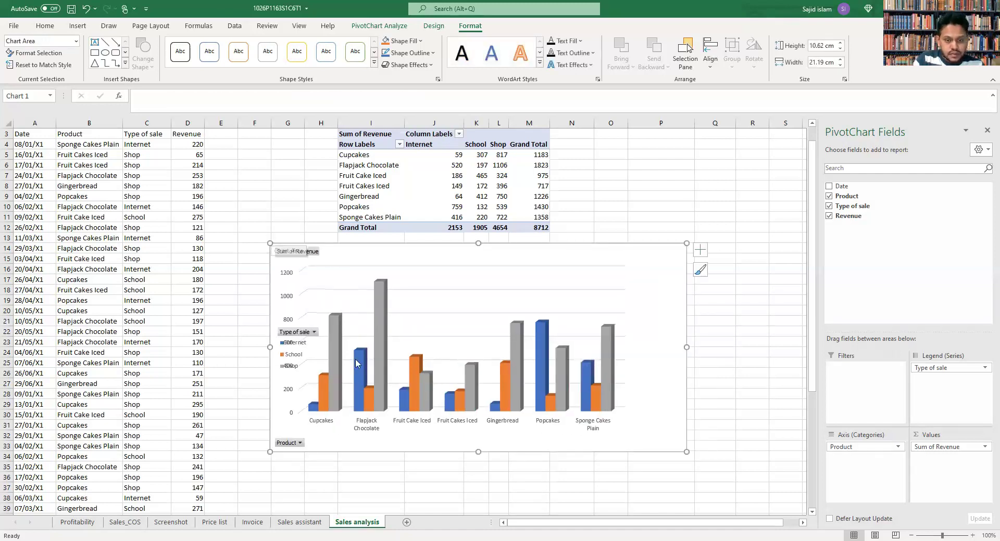
pyautogui.click(362, 345)
pyautogui.moveTo(365, 344); pyautogui.dragTo(660, 342)
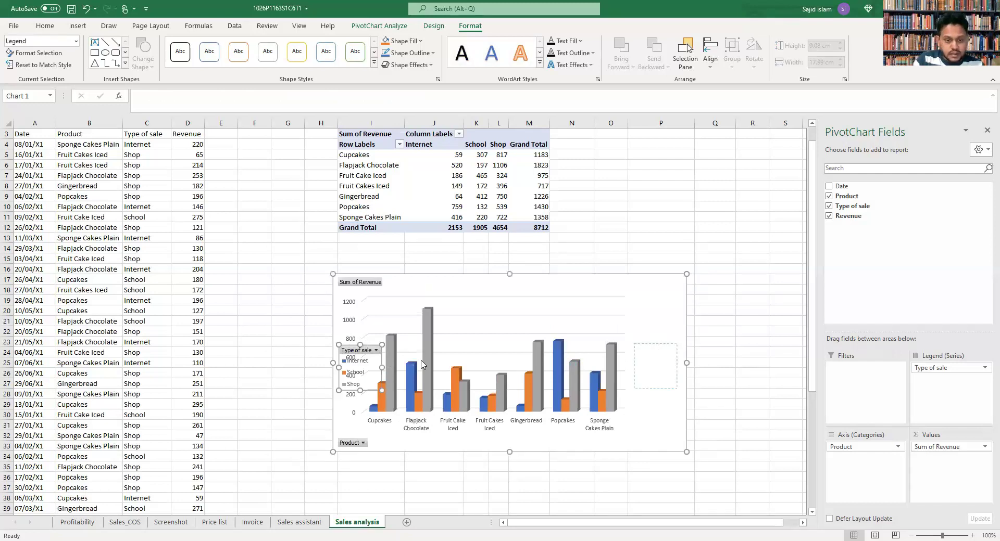
pyautogui.click(426, 312)
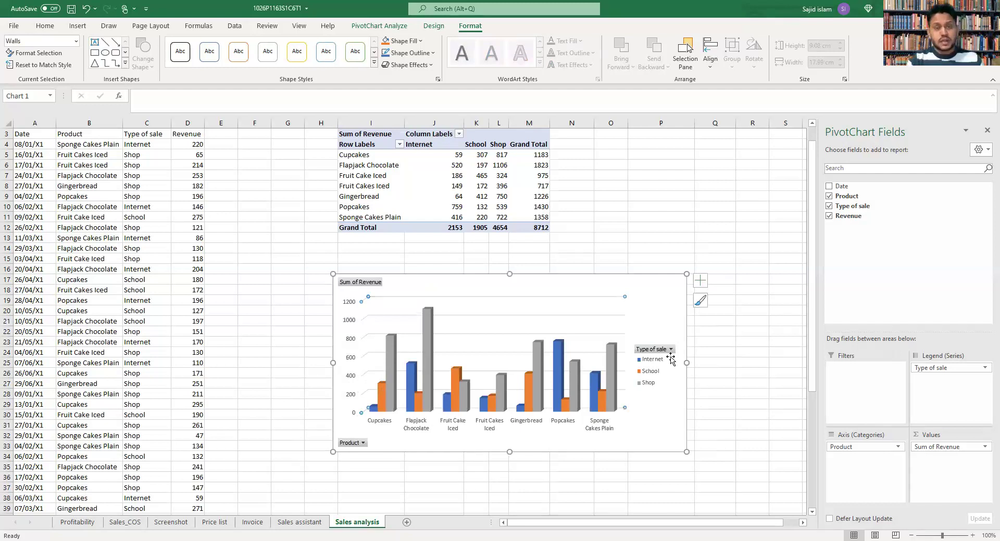
pyautogui.moveTo(556, 285); pyautogui.dragTo(539, 263)
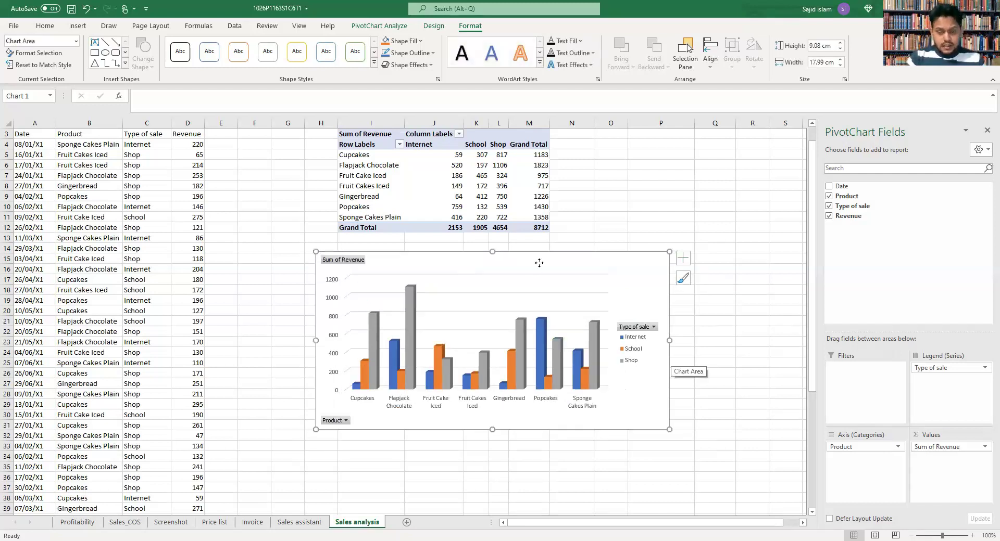
# Reapply the 3-D Clustered Column chart type through Change Chart Type
pyautogui.rightClick(592, 340)
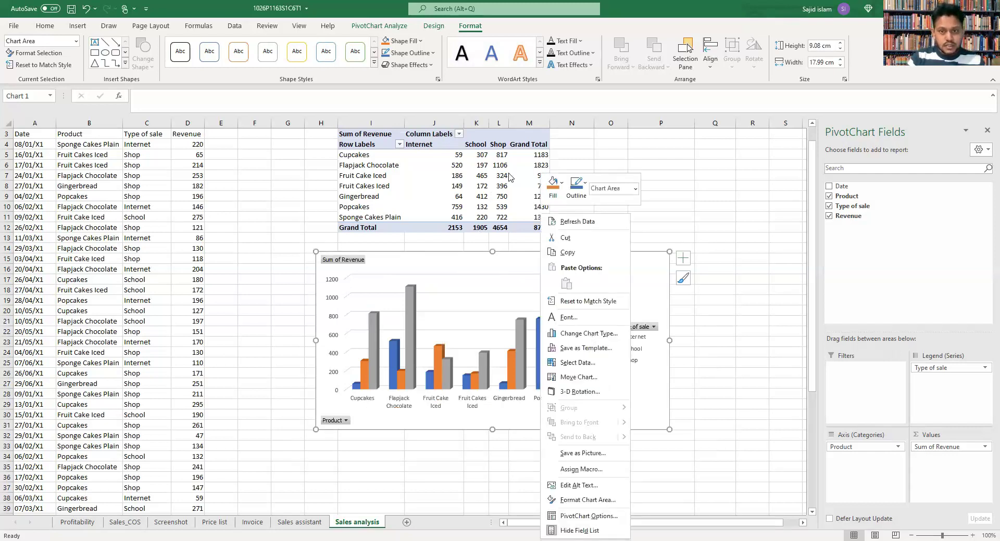
pyautogui.press('y')
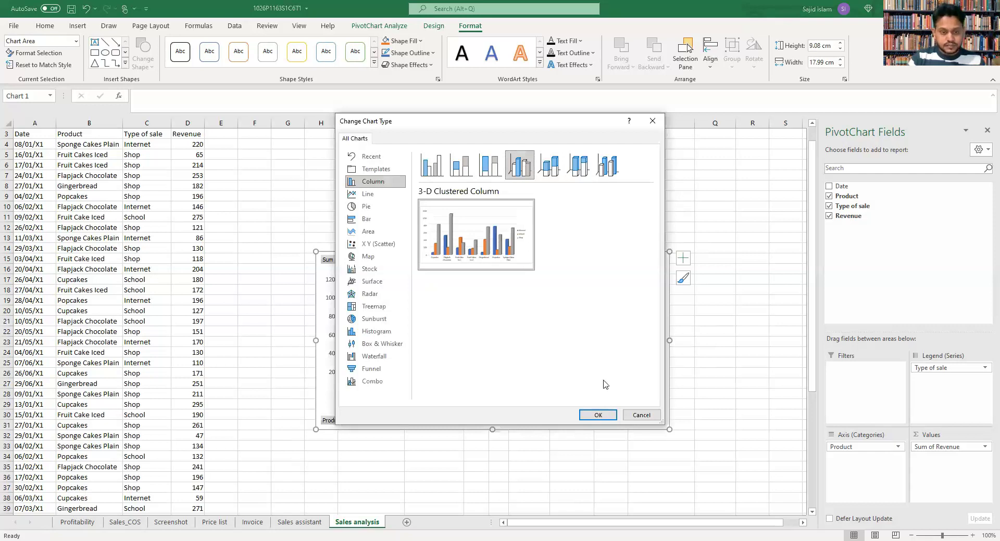
pyautogui.press('Return')
pyautogui.click(352, 279)
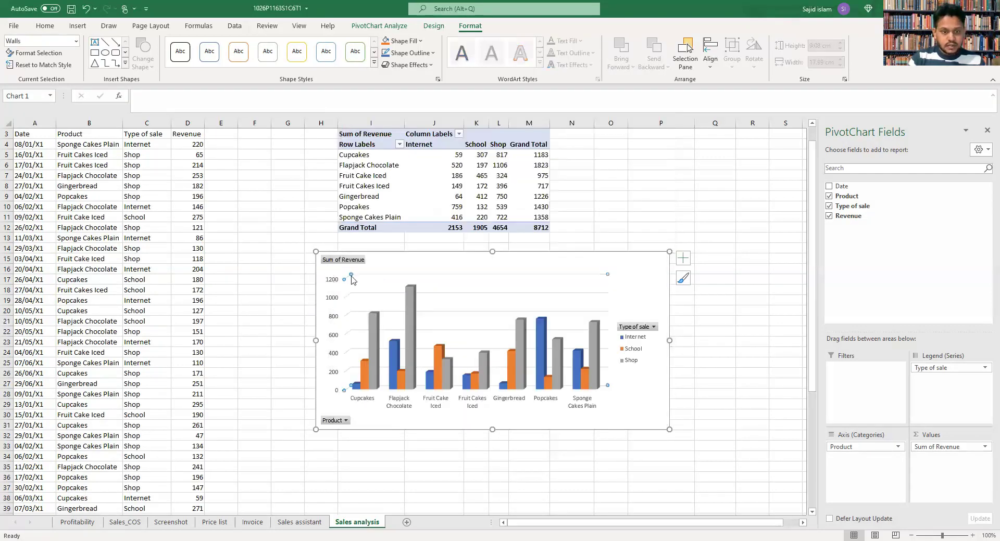
# Shrink the plot area so product labels slant, and show the major gridlines' formatting options
pyautogui.click(430, 294)
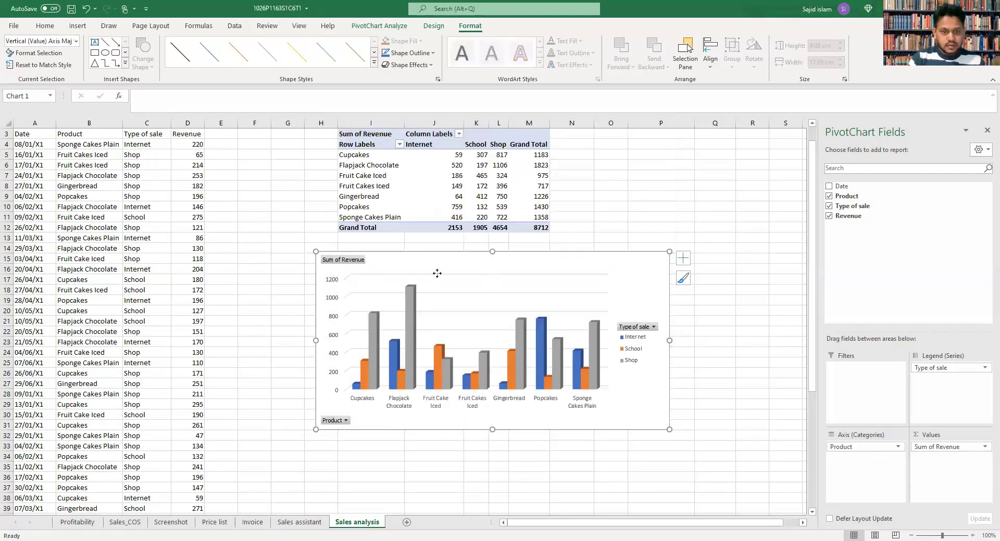
pyautogui.click(372, 292)
pyautogui.moveTo(425, 316); pyautogui.dragTo(358, 326)
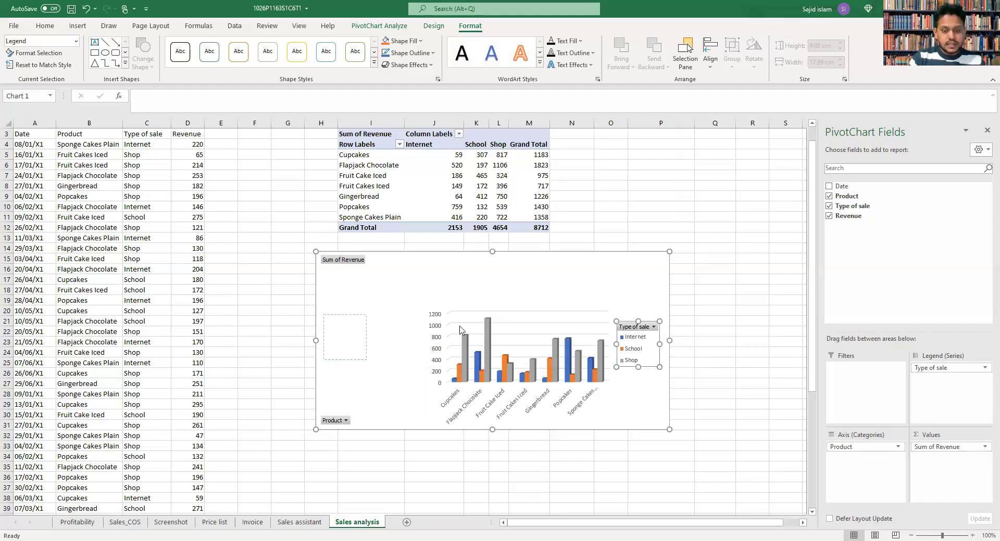
pyautogui.click(505, 314)
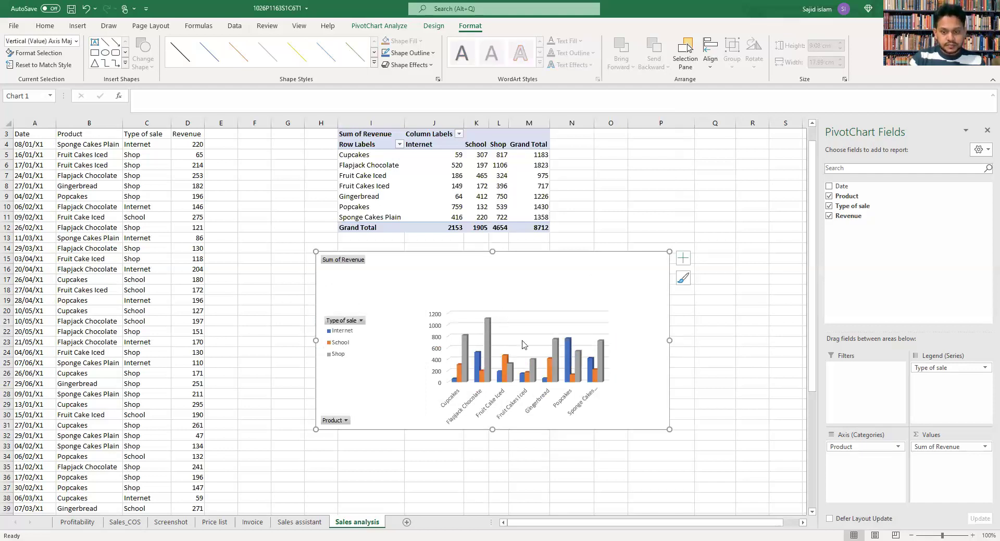
pyautogui.hotkey('ctrl', '1')
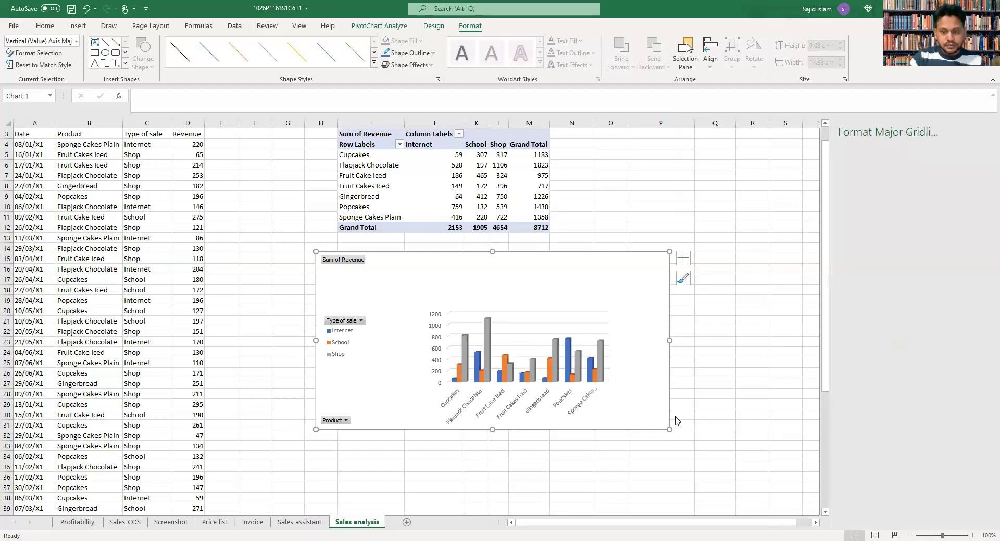
# Select the chart's back walls, major gridlines, chart area and plot area in turn
pyautogui.scroll(-2, 607, 350)
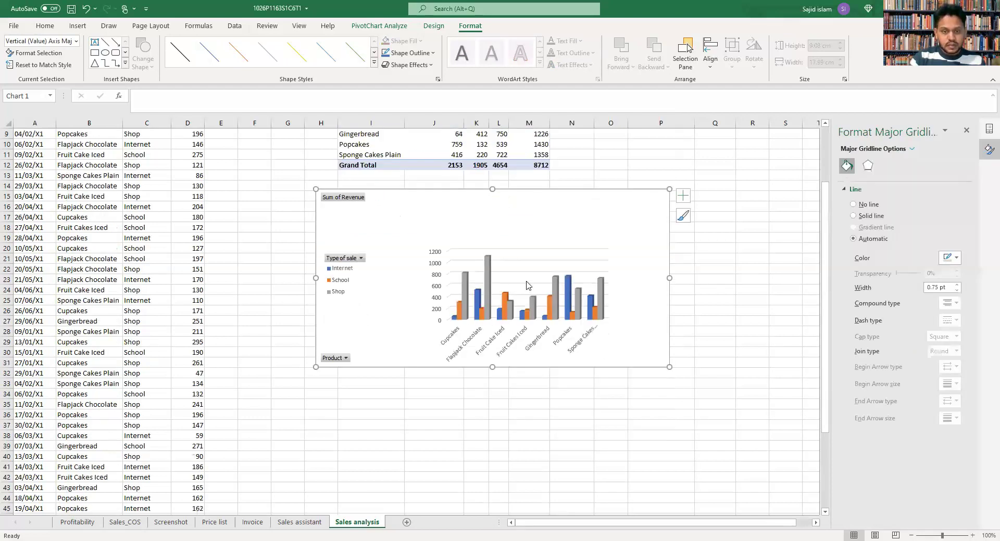
pyautogui.click(446, 250)
pyautogui.click(456, 241)
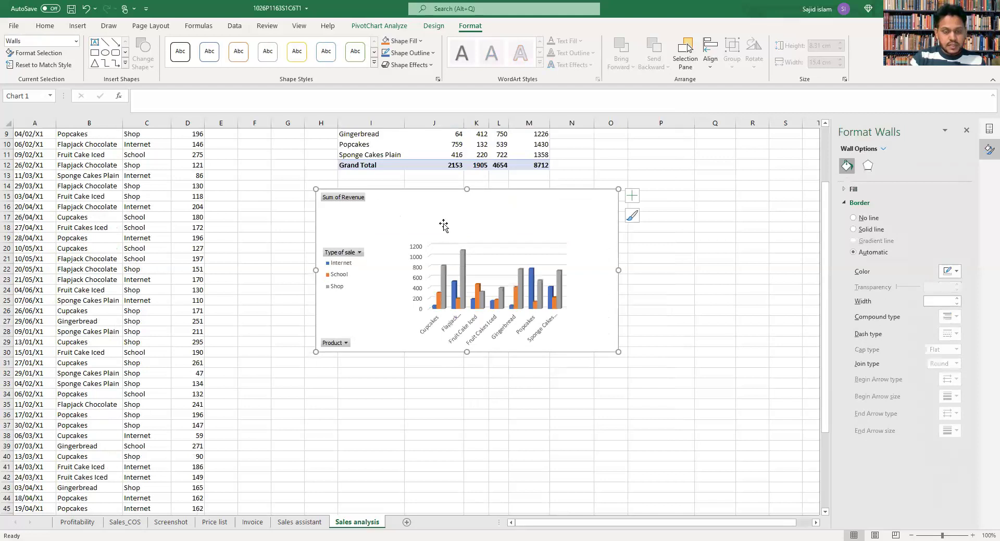
pyautogui.click(443, 224)
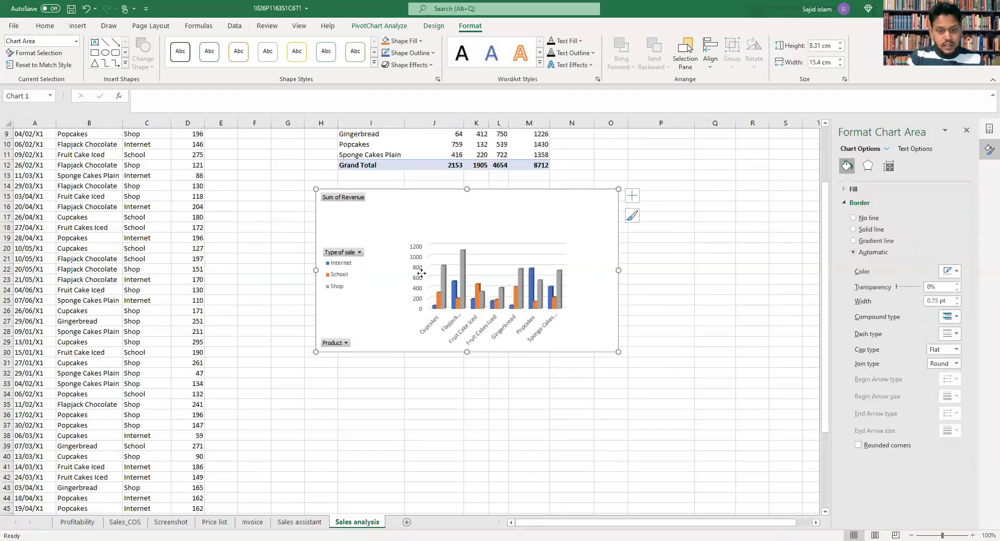
pyautogui.click(459, 243)
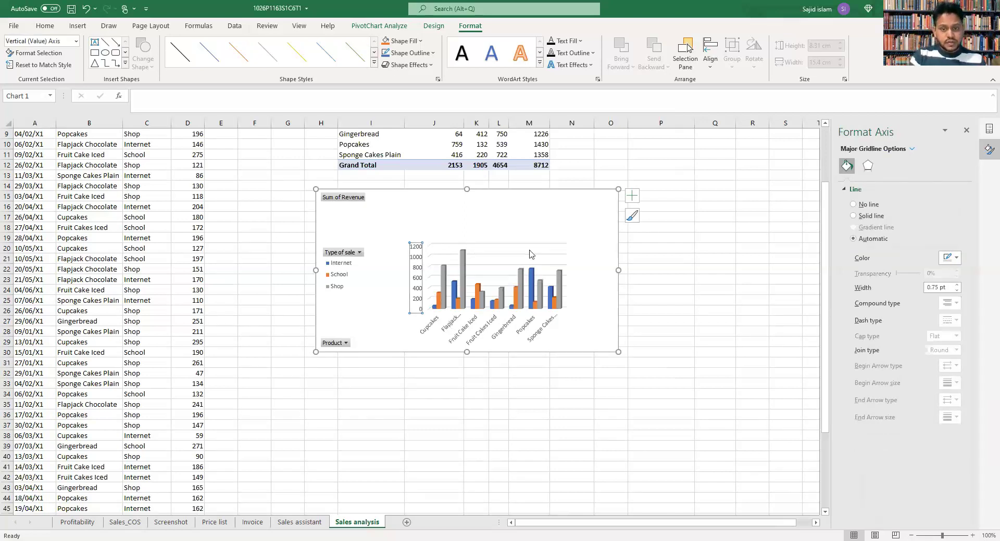
pyautogui.click(435, 249)
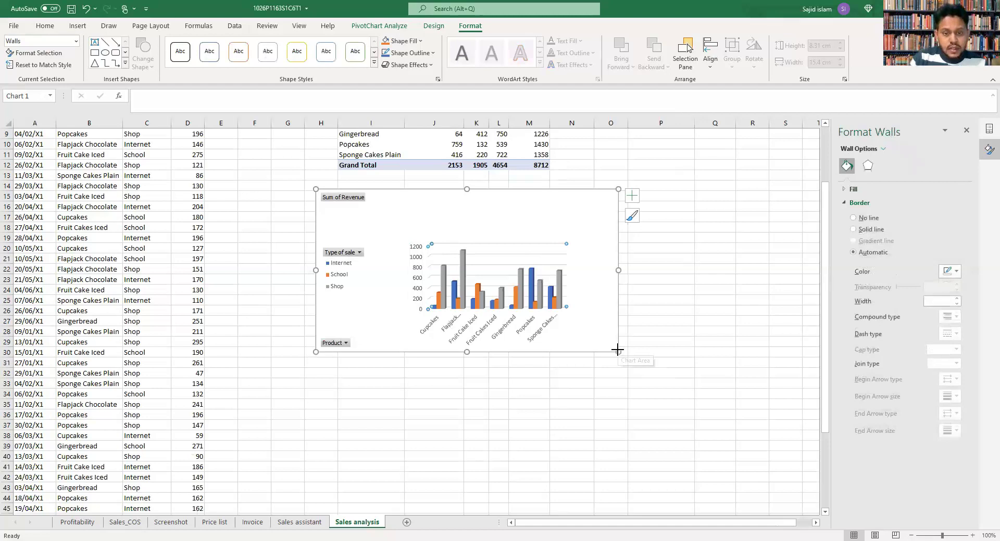
pyautogui.click(497, 244)
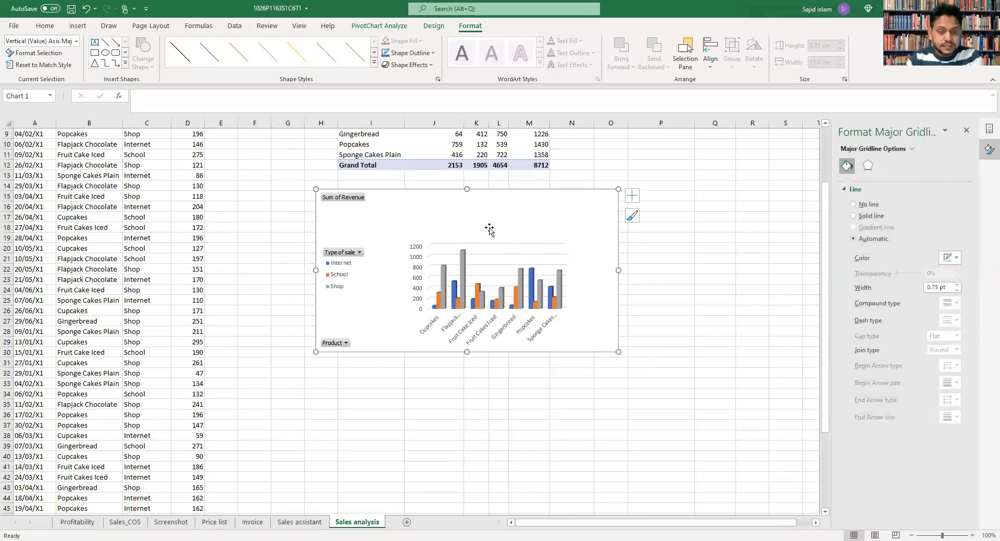
pyautogui.click(443, 239)
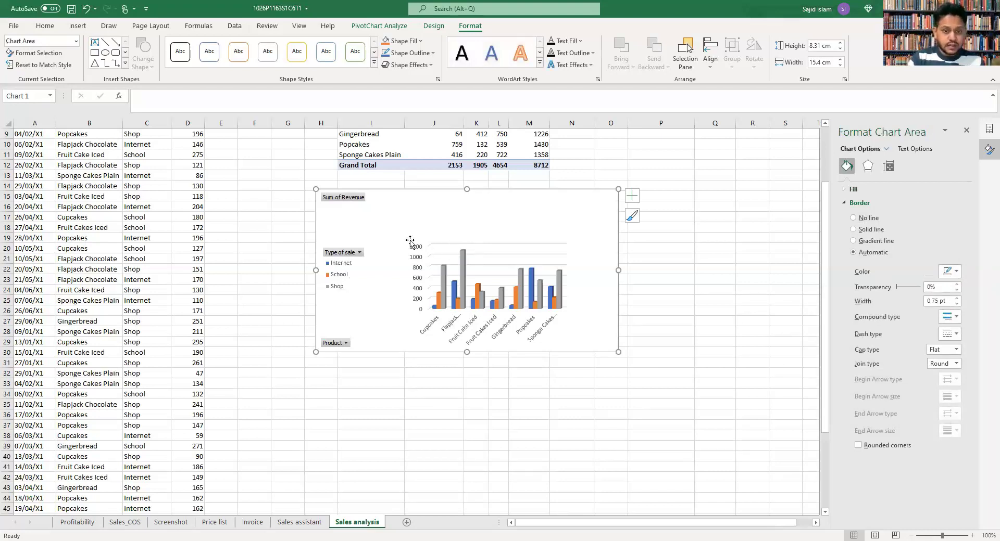
pyautogui.click(398, 221)
# Enlarge the plot area from its top-left corner and right edge so product names show in full
pyautogui.moveTo(402, 232); pyautogui.dragTo(367, 202)
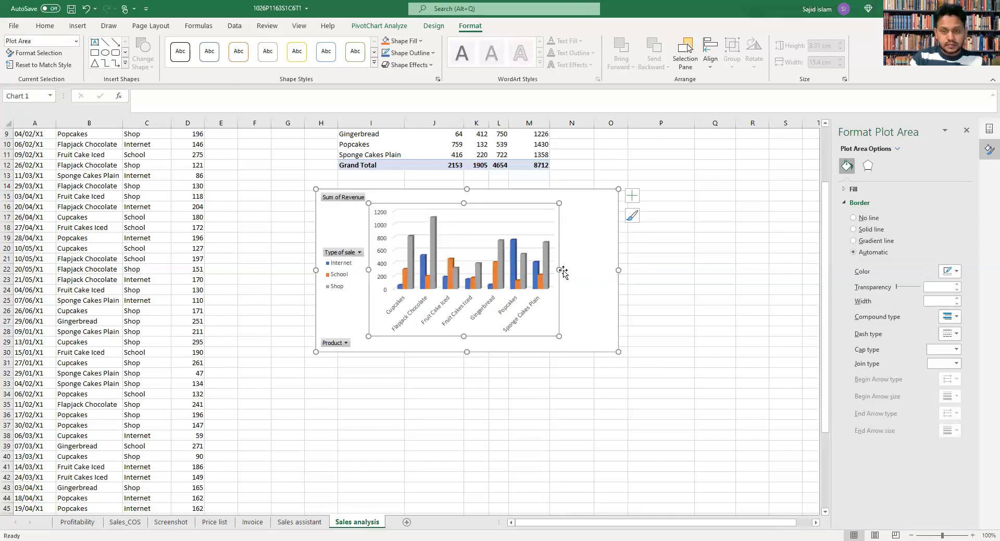
pyautogui.moveTo(562, 270); pyautogui.dragTo(596, 271)
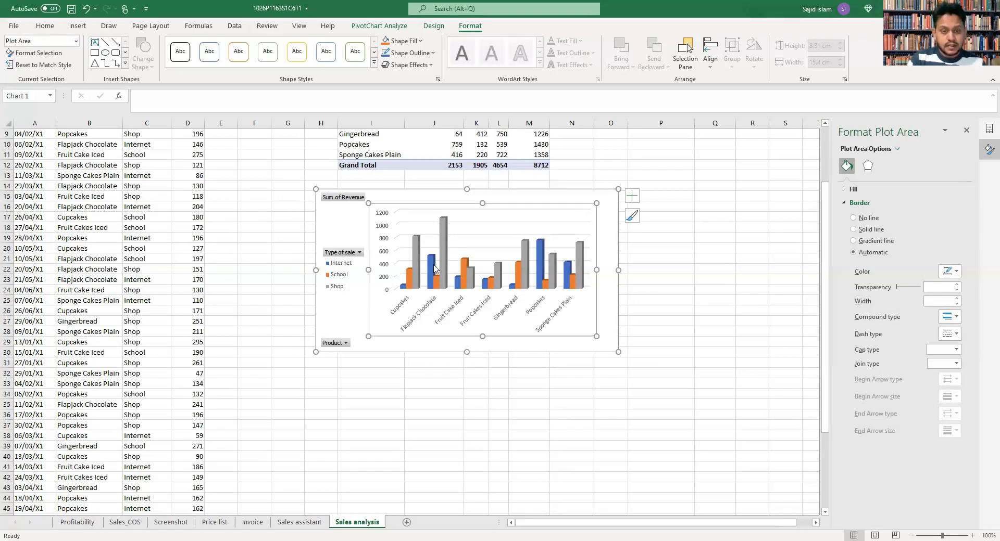
pyautogui.press('Right')
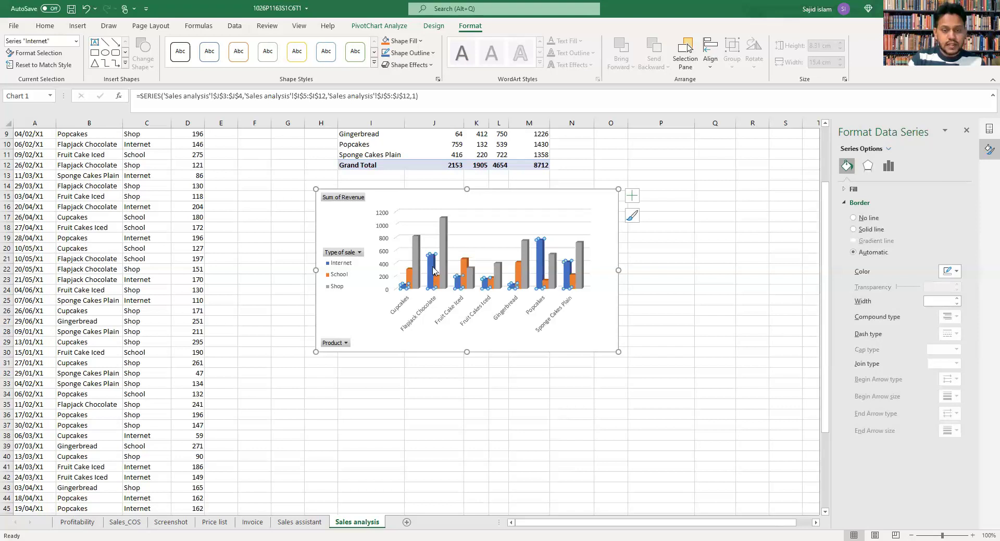
pyautogui.moveTo(428, 264)
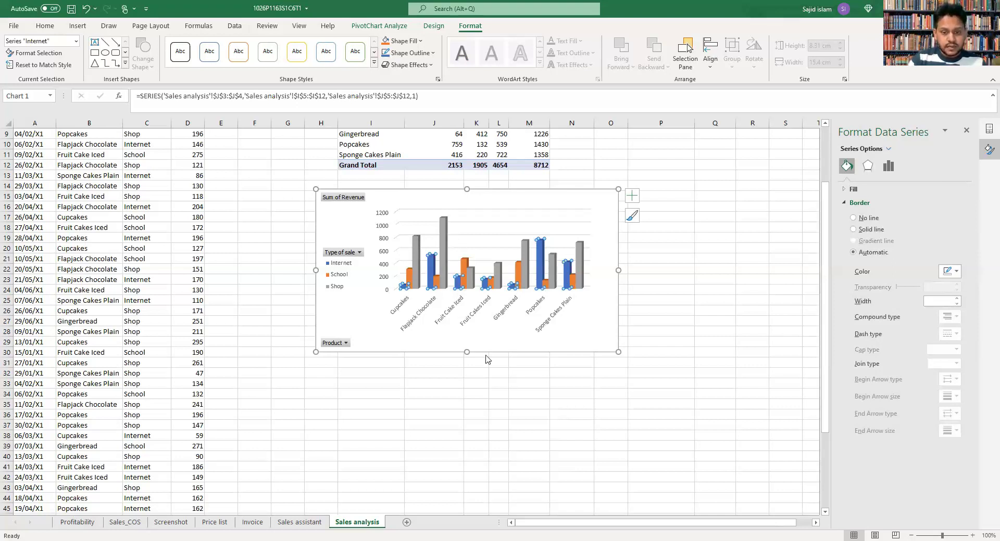
pyautogui.rightClick(432, 265)
pyautogui.click(446, 234)
pyautogui.click(485, 359)
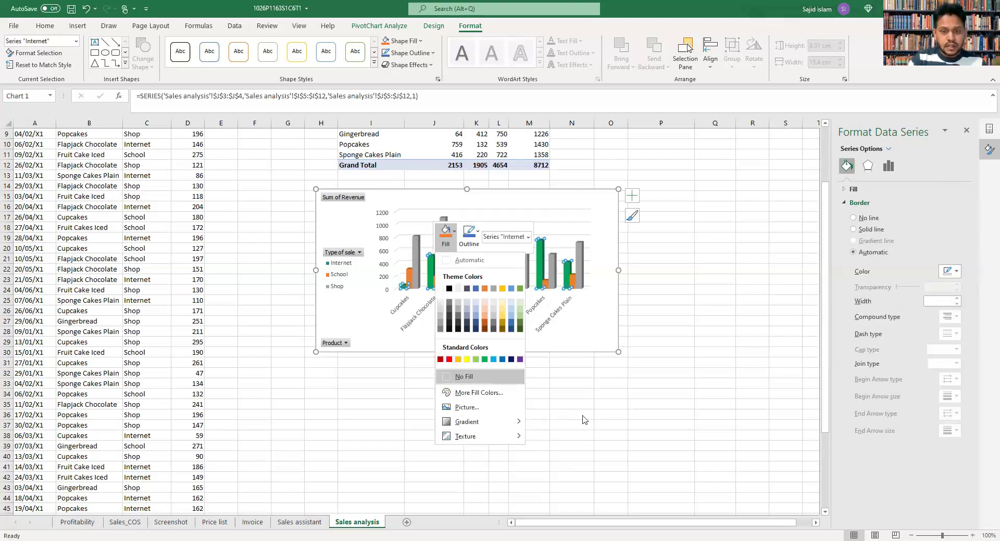
pyautogui.click(437, 261)
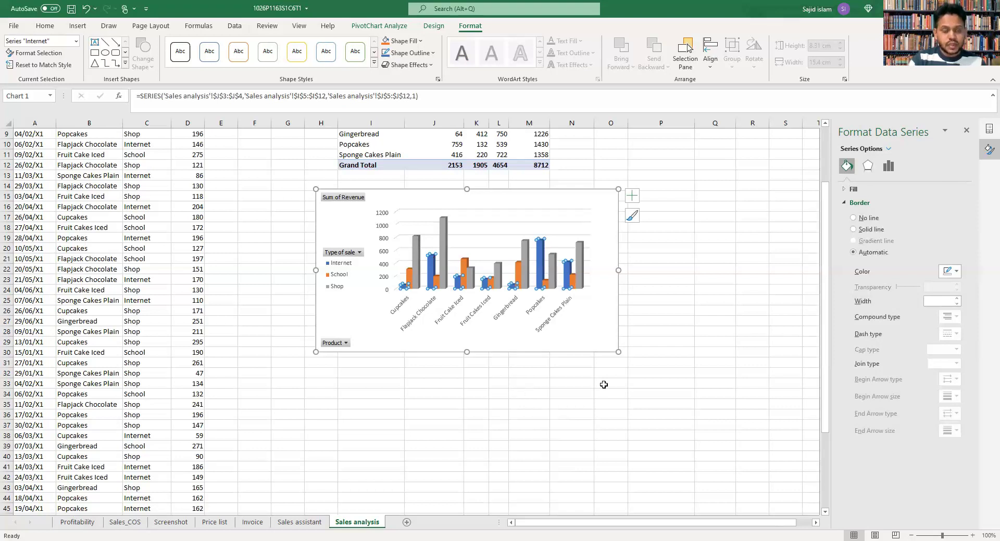
pyautogui.press('Escape')
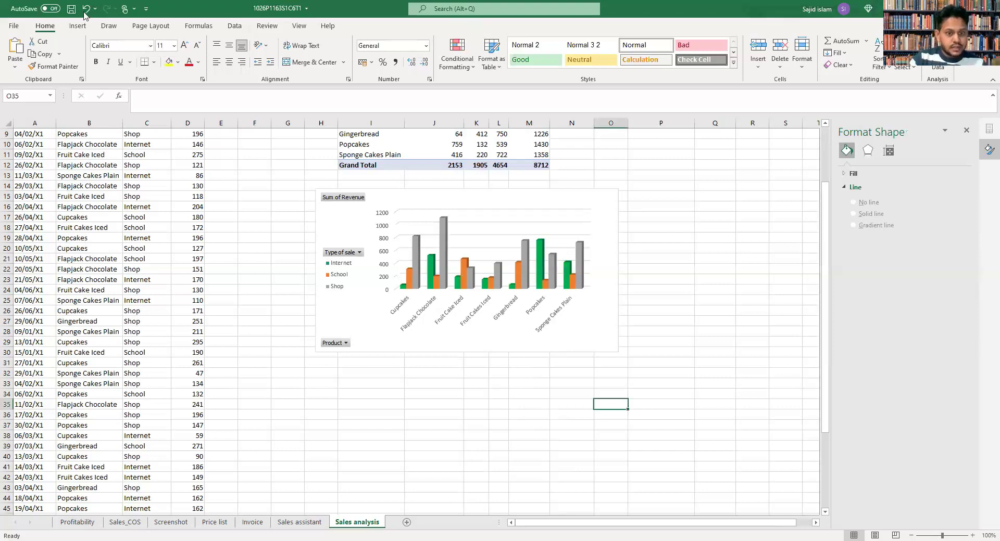
pyautogui.hotkey('ctrl', 'z')
# Fill the School series columns green and nudge the chart slightly down and right
pyautogui.click(409, 277)
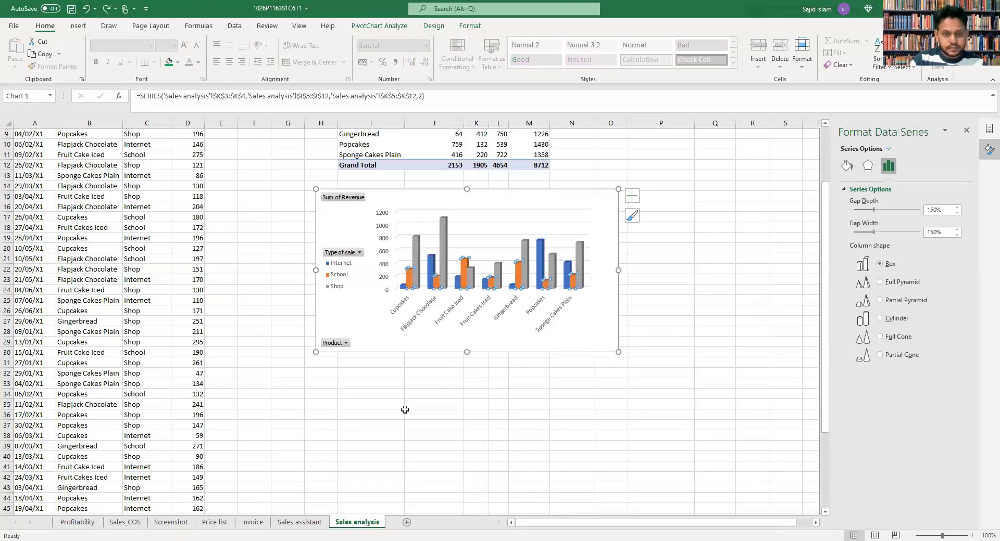
pyautogui.click(607, 446)
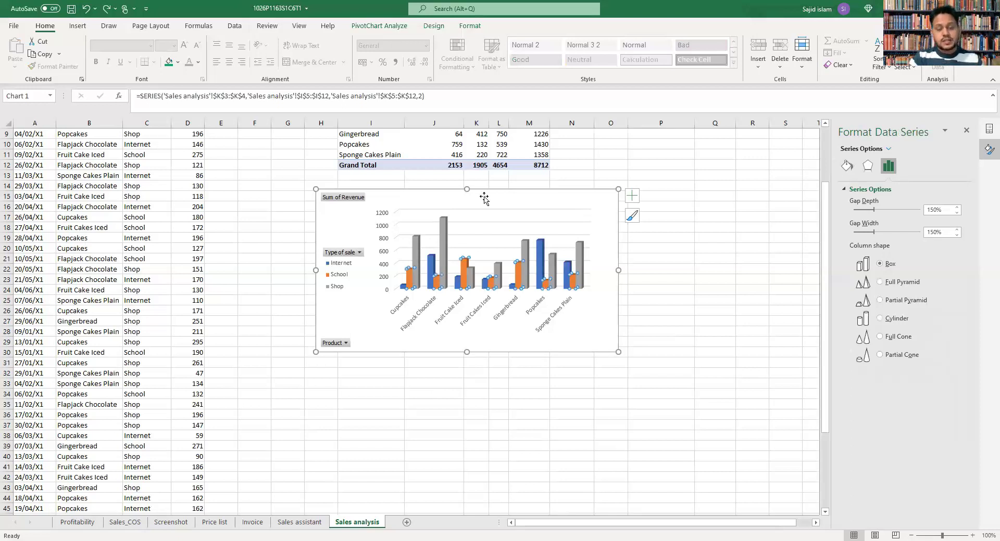
pyautogui.moveTo(493, 202); pyautogui.dragTo(499, 229)
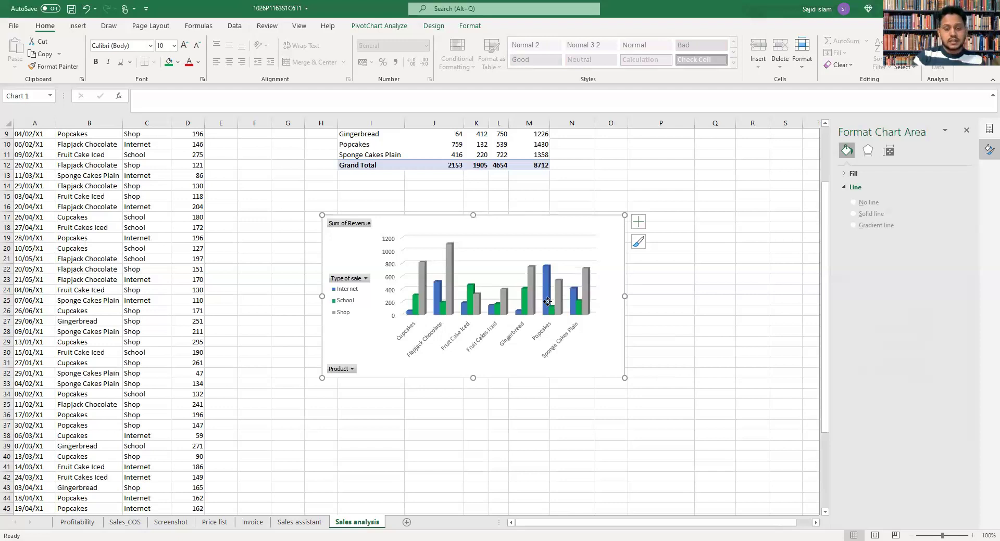
pyautogui.scroll(3, 547, 295)
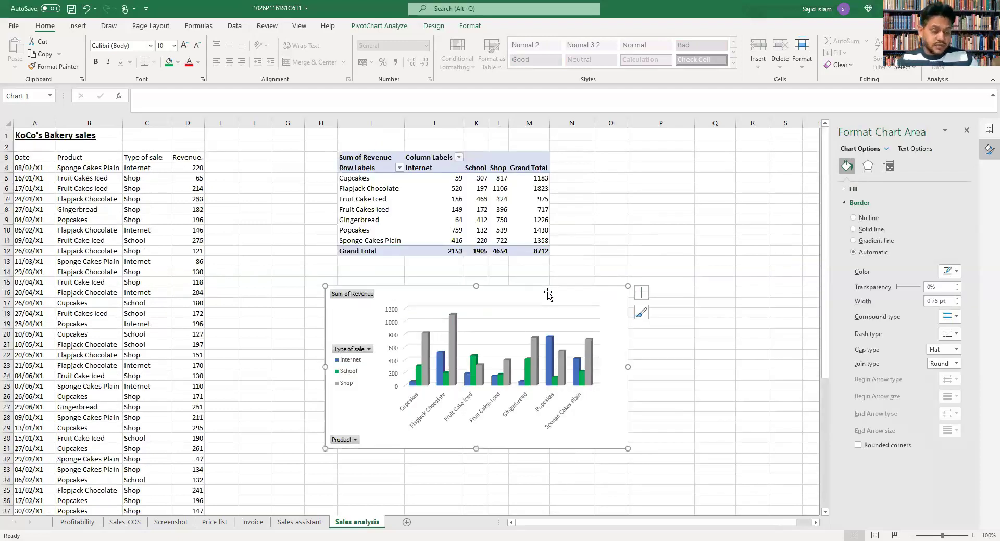